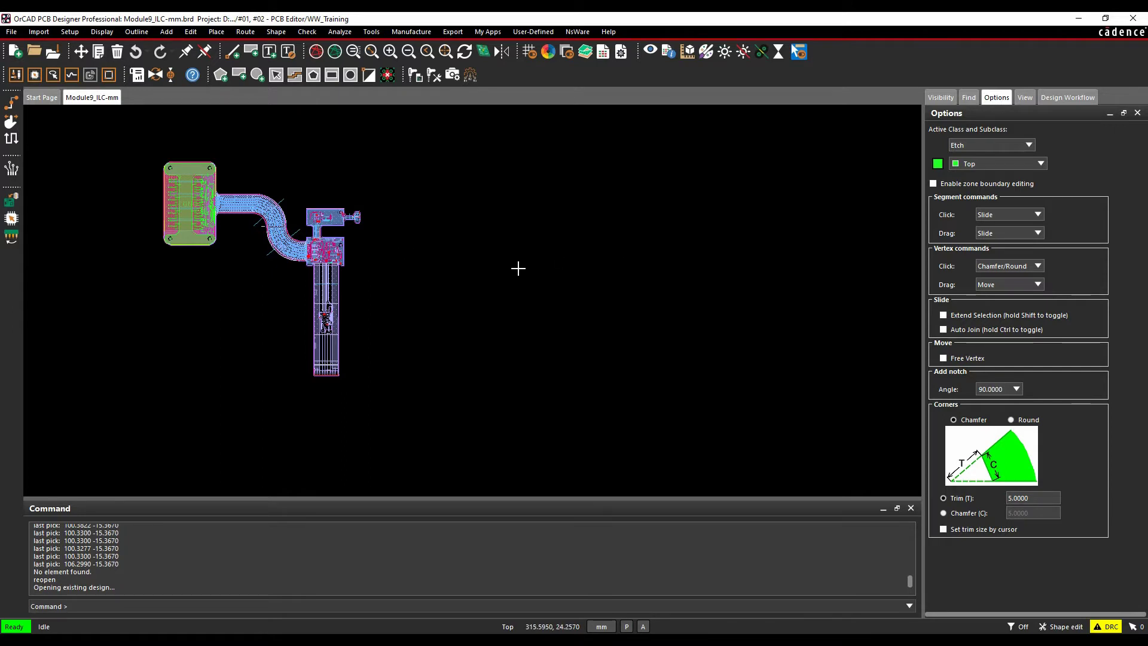
# Open Constraint Manager's Inter Layer Spacing worksheet and review the Geometries matrix with its five rules
pyautogui.click(70, 31)
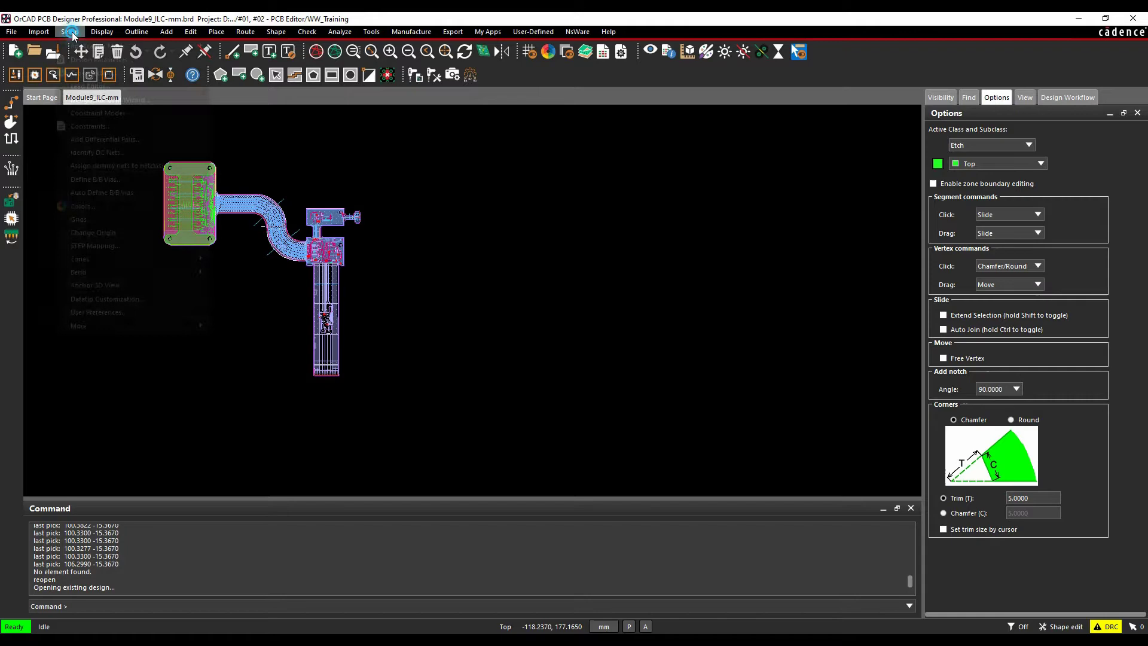
pyautogui.click(105, 120)
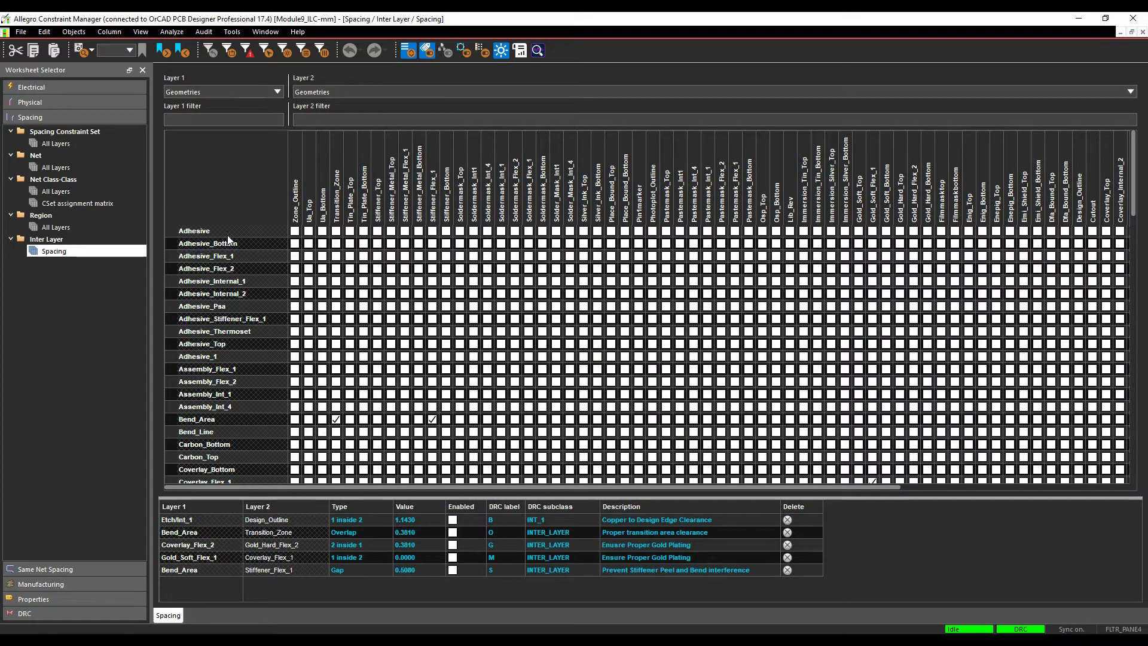
pyautogui.scroll(-3, 234, 239)
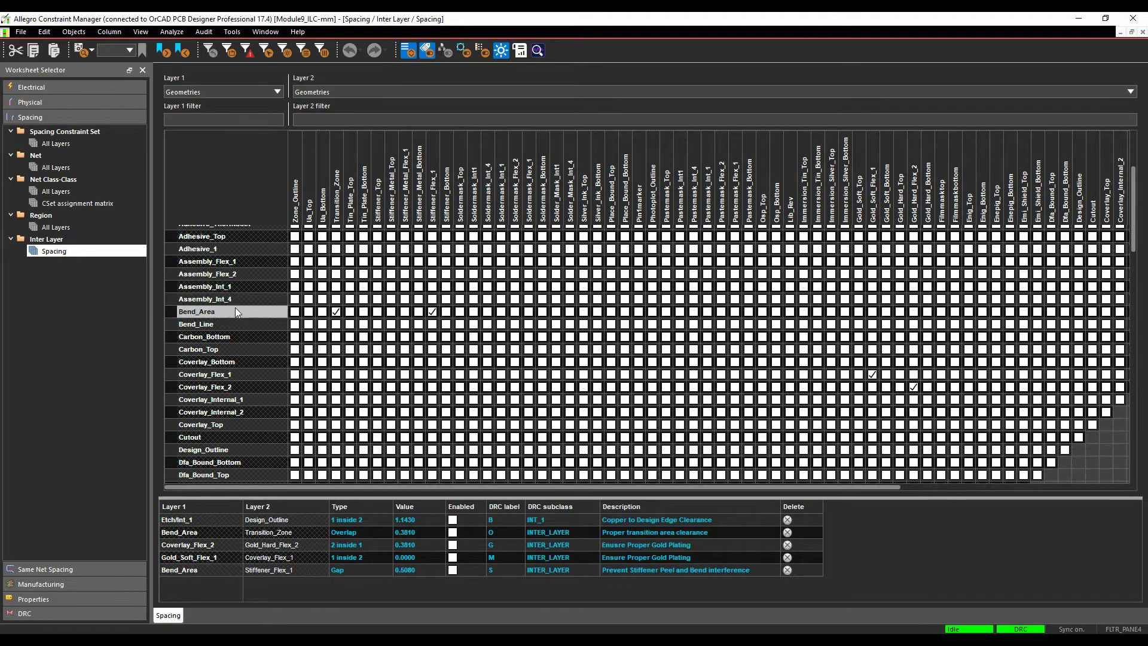
pyautogui.scroll(-3, 225, 335)
pyautogui.scroll(-5, 225, 335)
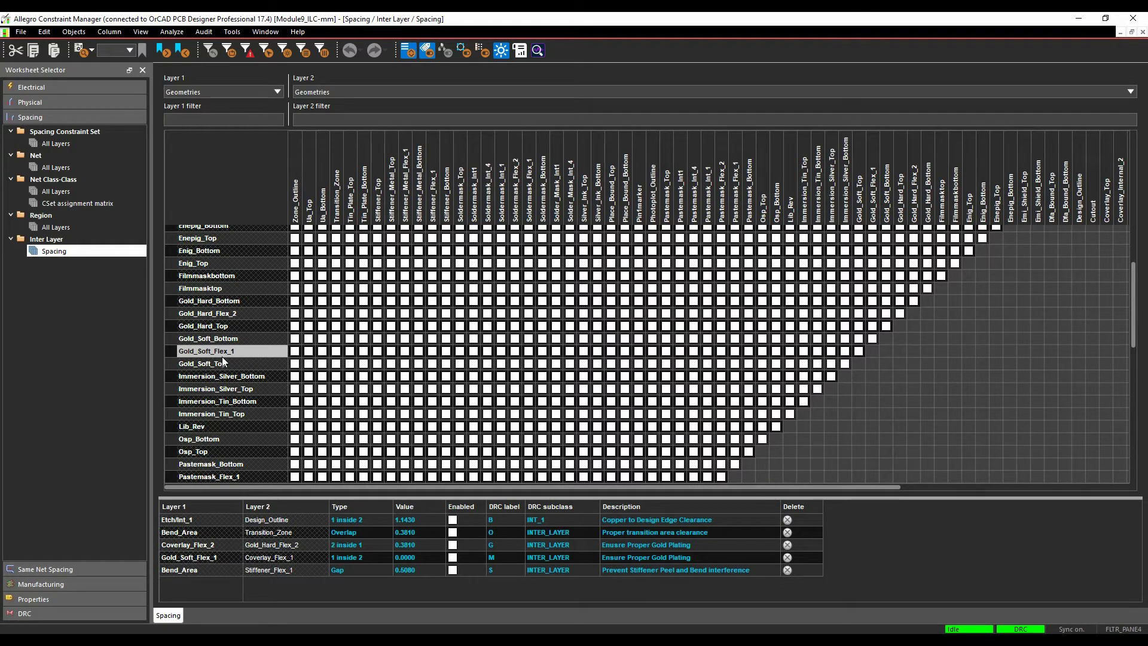
pyautogui.scroll(-2, 221, 356)
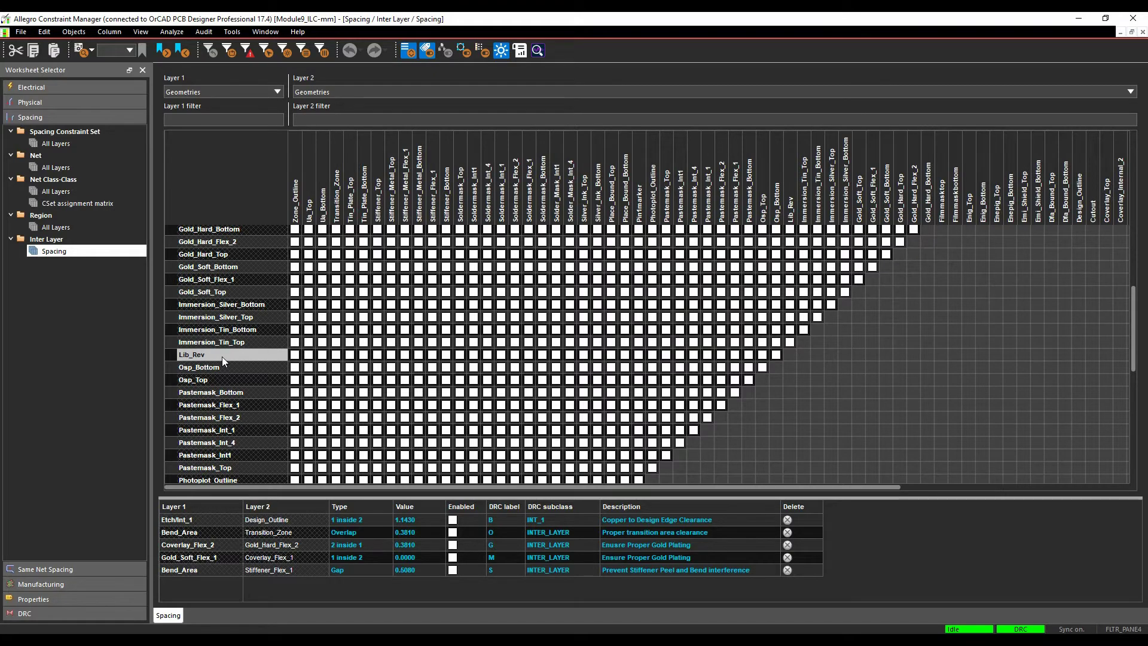
pyautogui.scroll(-5, 222, 356)
pyautogui.scroll(15, 221, 356)
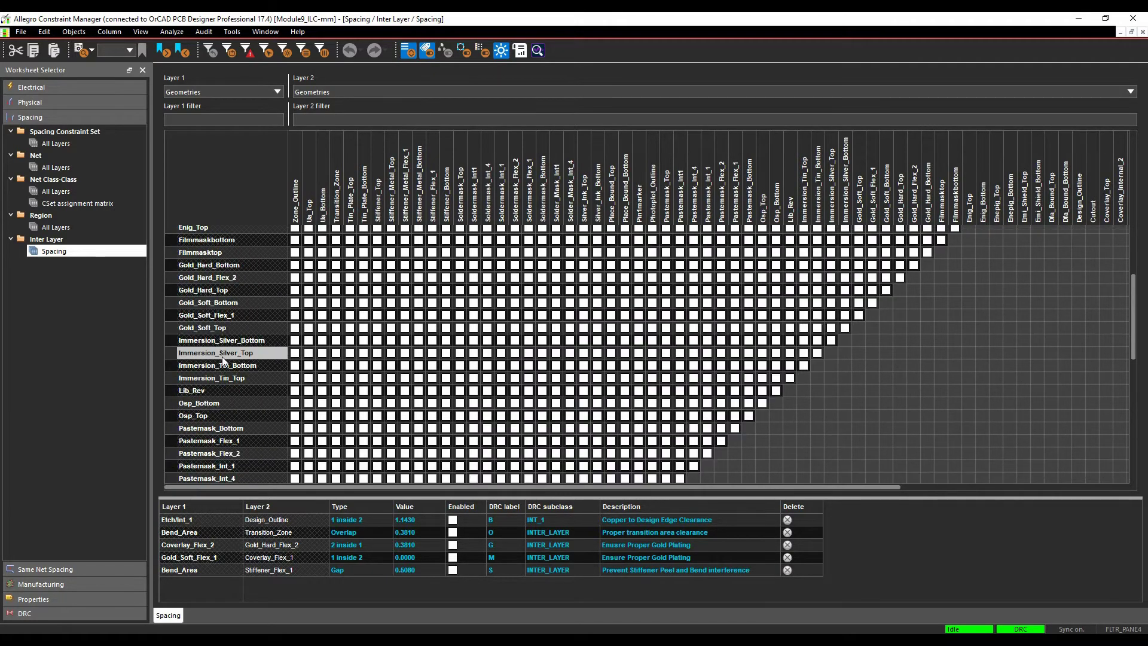
# Change the matrix's Layer 1 category from Conductor to Via (and Pin)
pyautogui.click(280, 90)
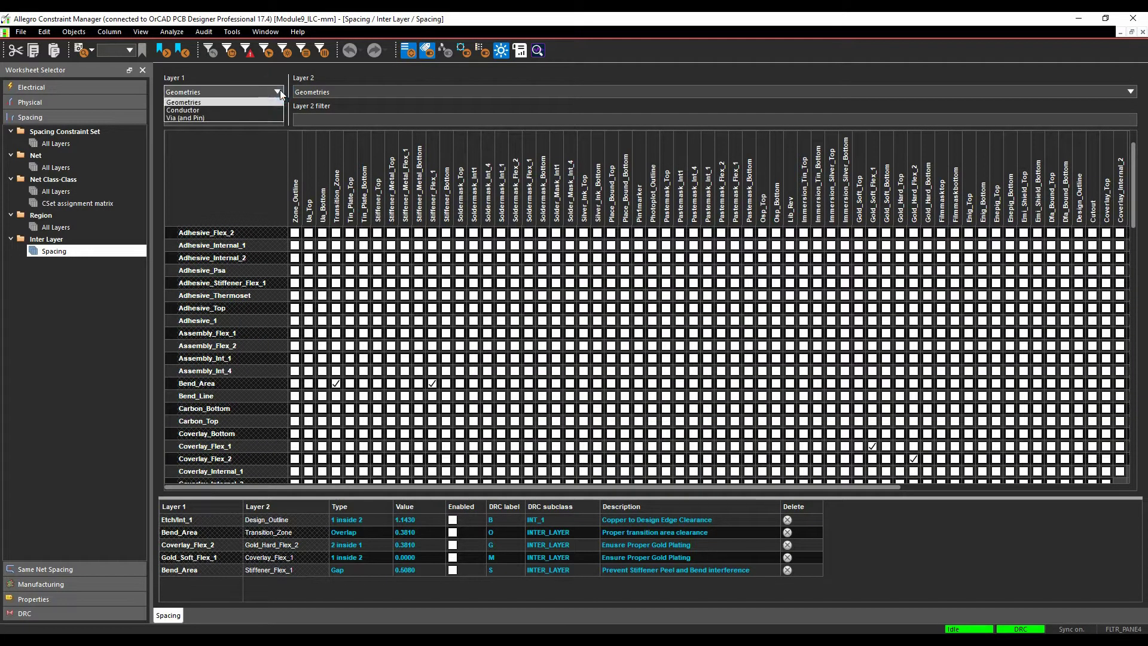
pyautogui.click(226, 112)
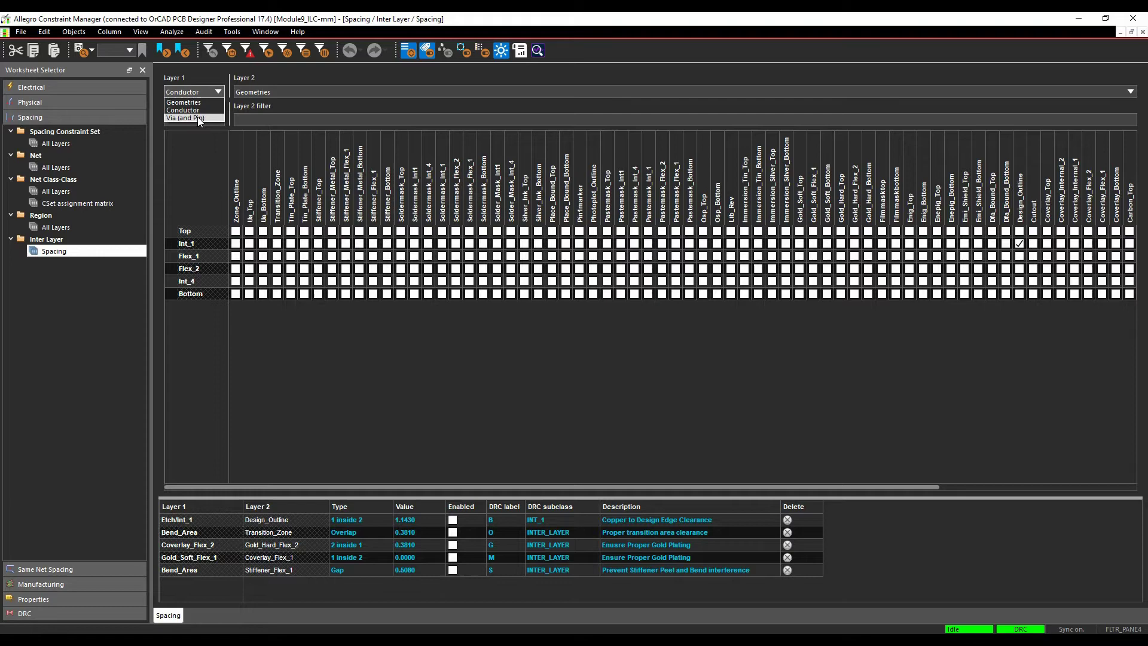
pyautogui.click(198, 117)
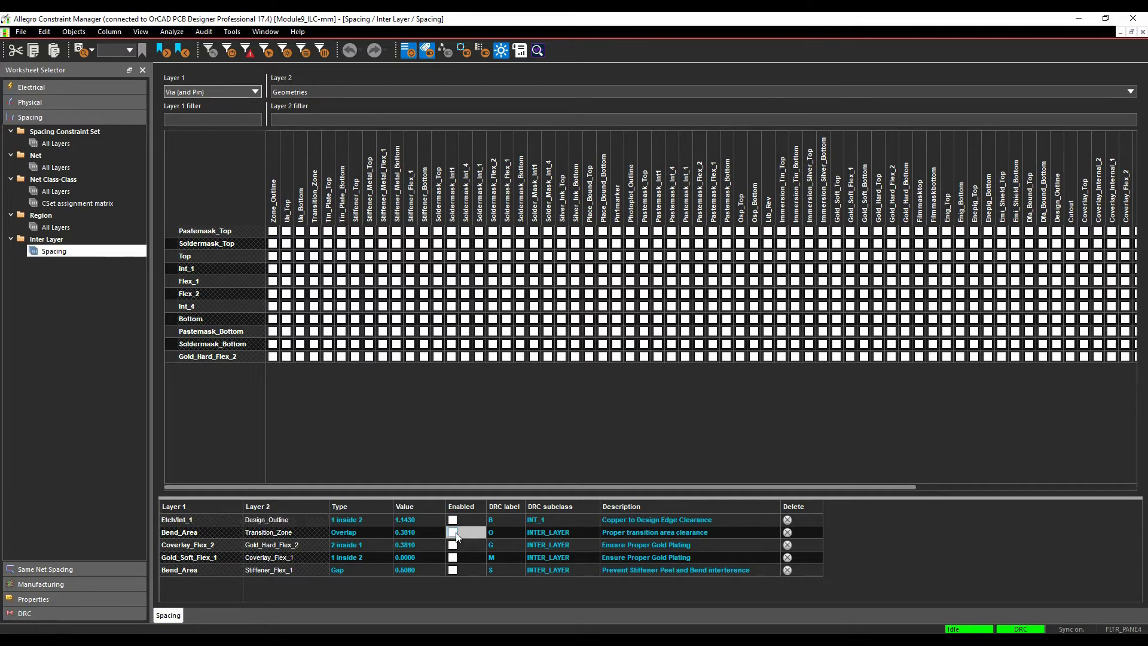
# Keep the first rule as 1 inside 2, enable all five rules, and commit the gap rule's S label
pyautogui.click(386, 520)
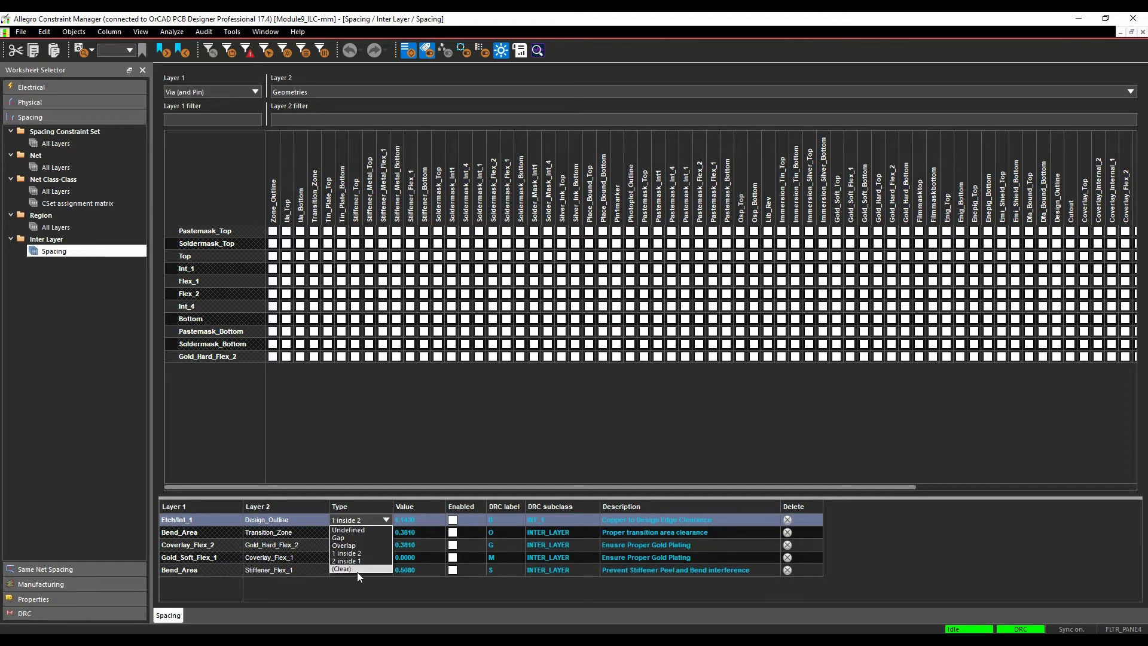
pyautogui.click(379, 595)
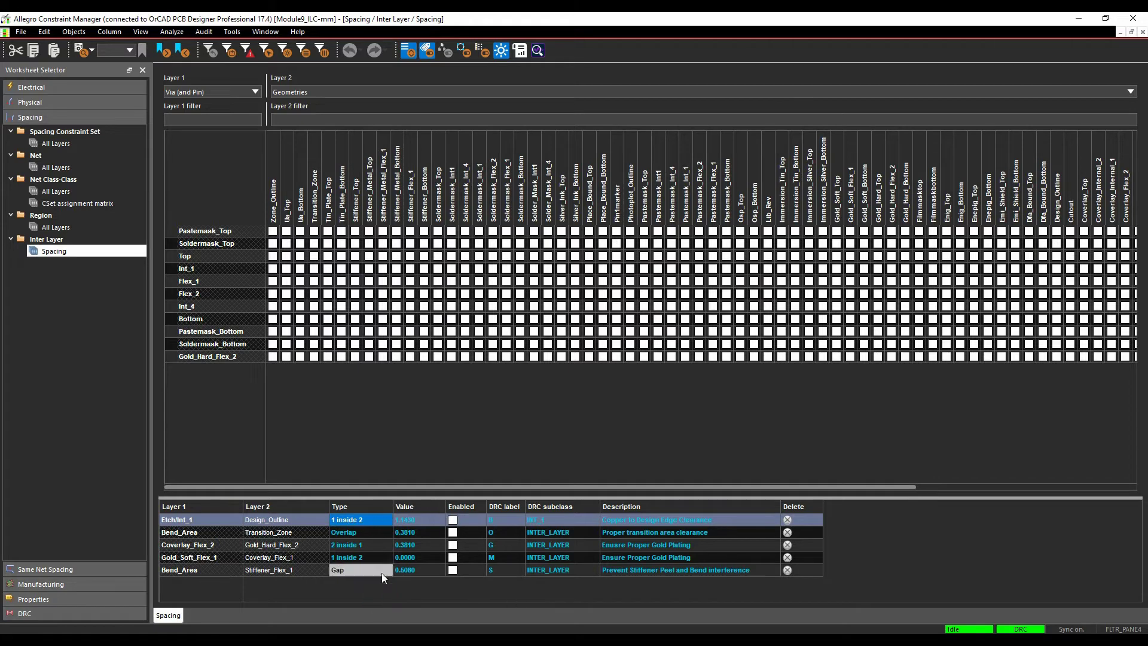
pyautogui.click(453, 532)
pyautogui.click(453, 544)
pyautogui.click(453, 557)
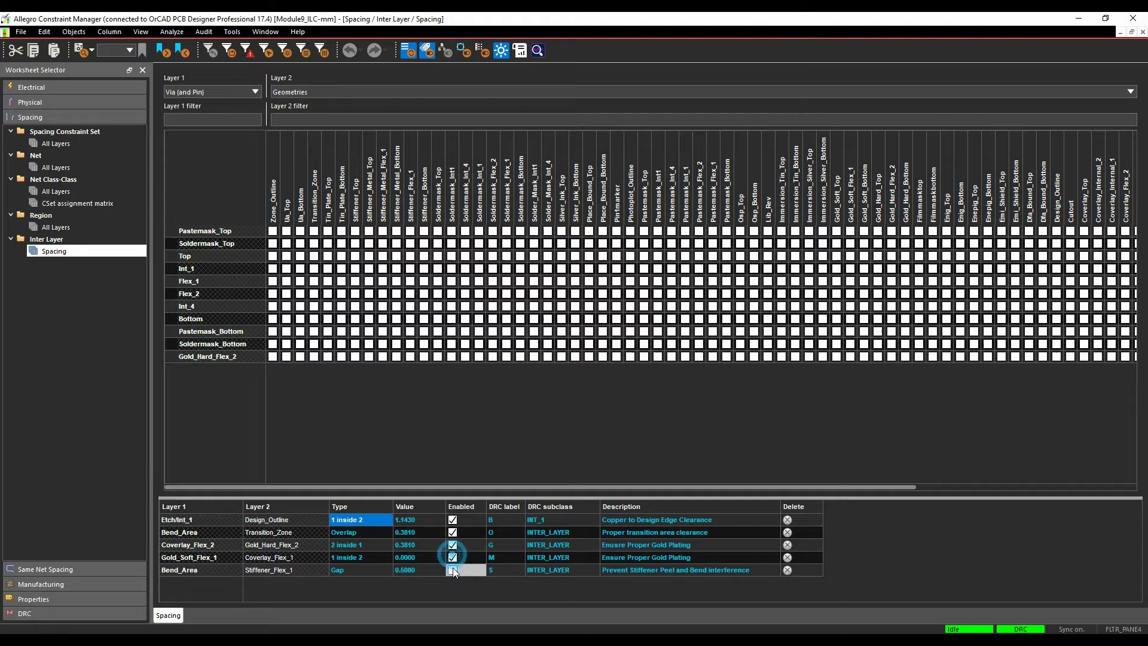
pyautogui.click(452, 570)
pyautogui.press('Return')
# Load the File: DRC1-GAP visibility view to show the Bend_Area/Stiffener_Flex_1 gap marker
pyautogui.click(1079, 19)
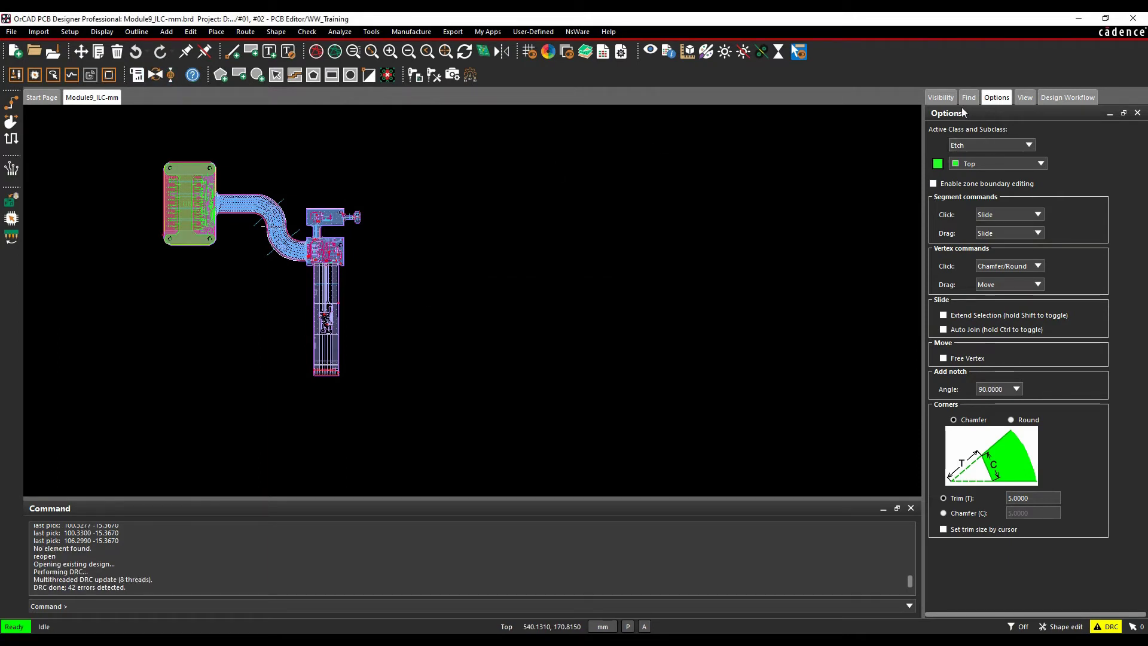
pyautogui.click(946, 99)
pyautogui.click(1032, 156)
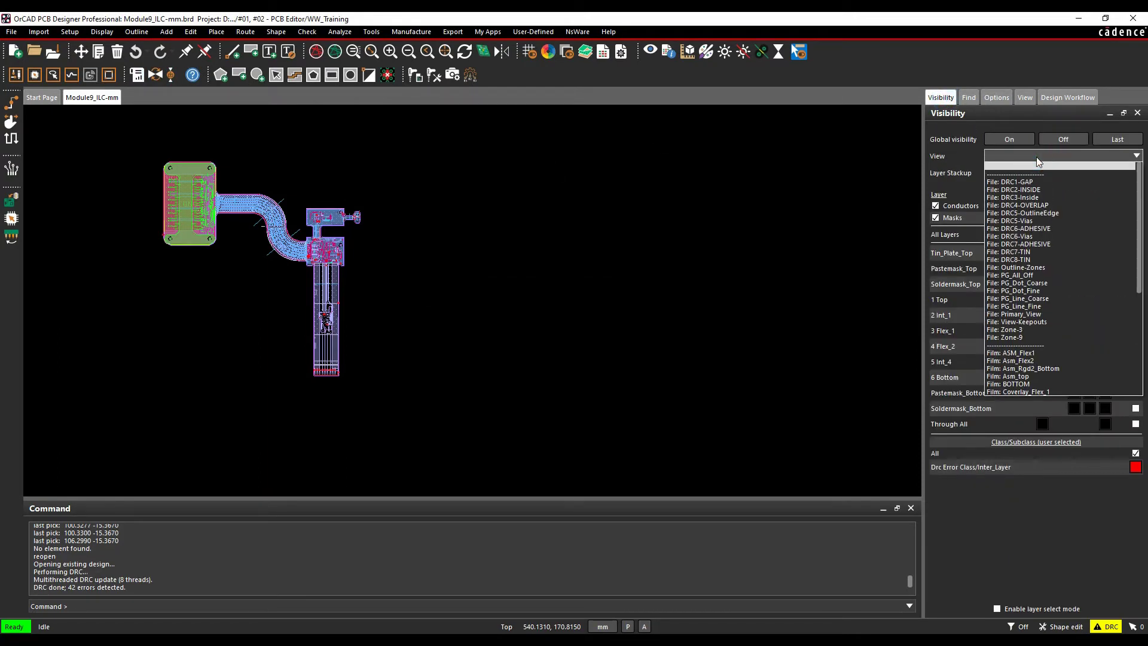
pyautogui.click(1053, 183)
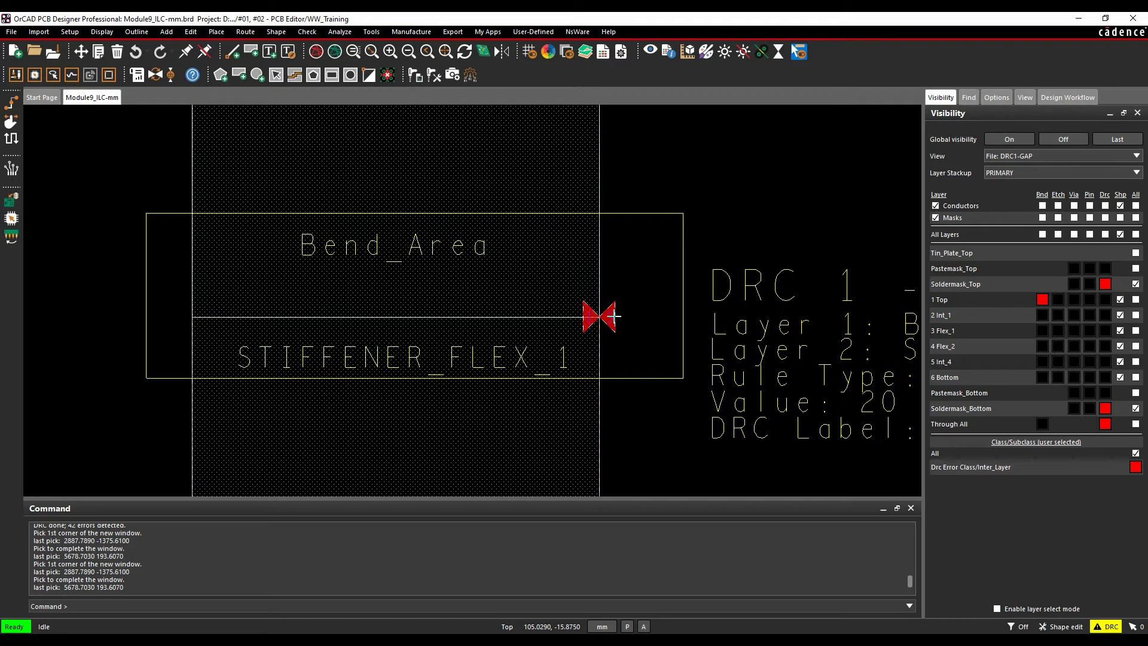
pyautogui.moveTo(614, 316)
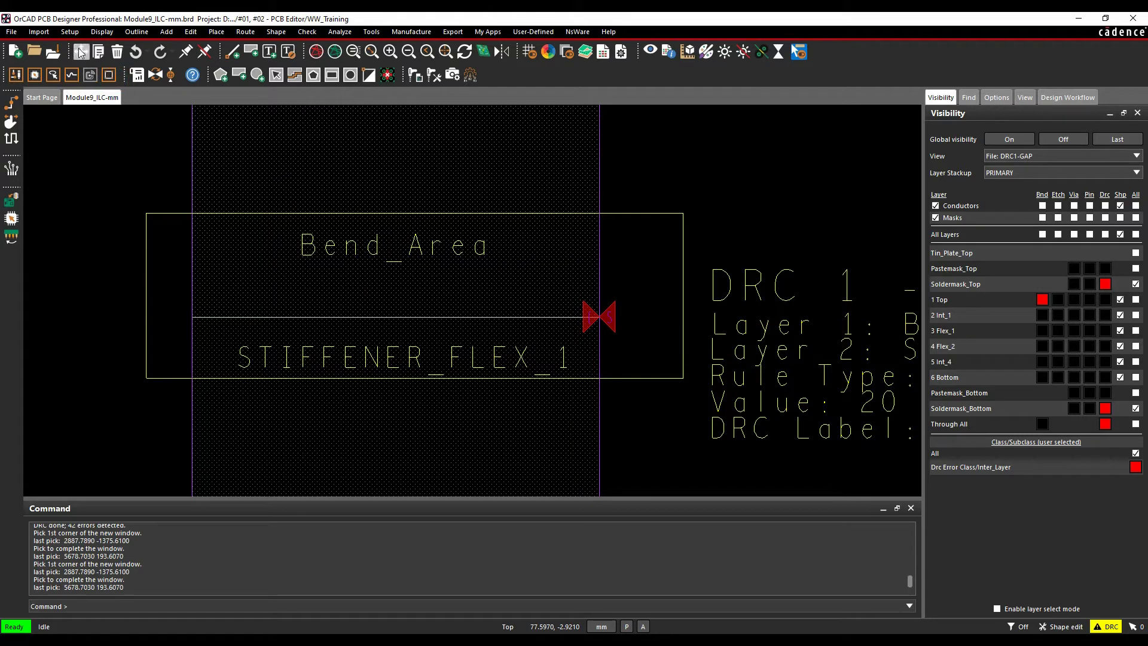
# Switch the layout to Shape Edit application mode and show its options
pyautogui.rightClick(105, 144)
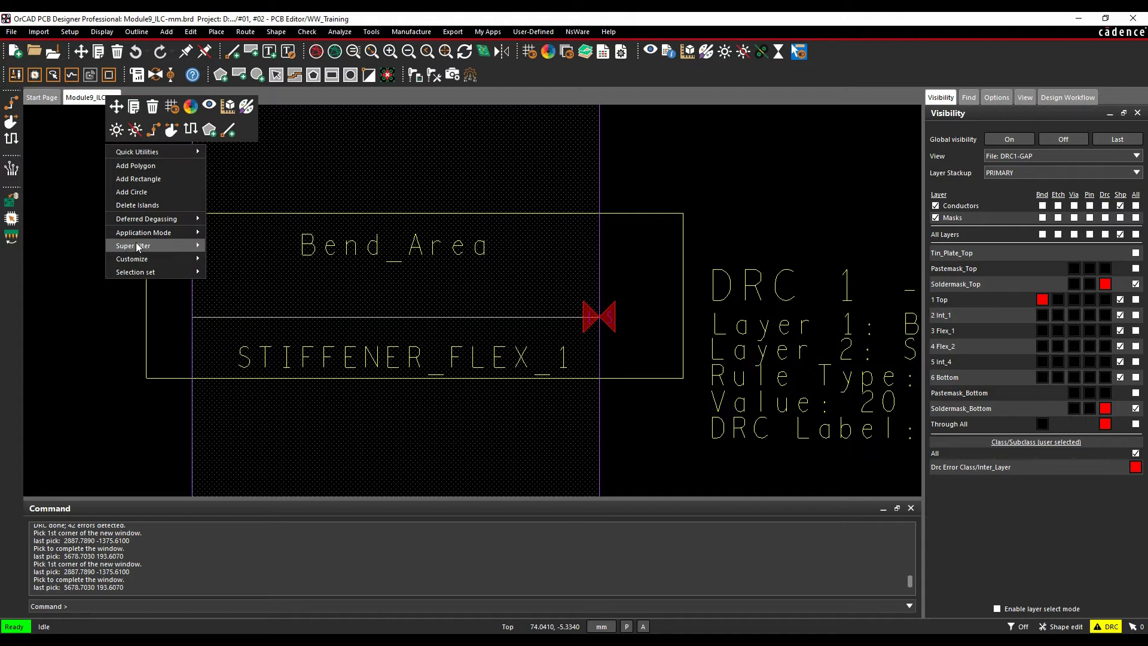
pyautogui.moveTo(149, 236)
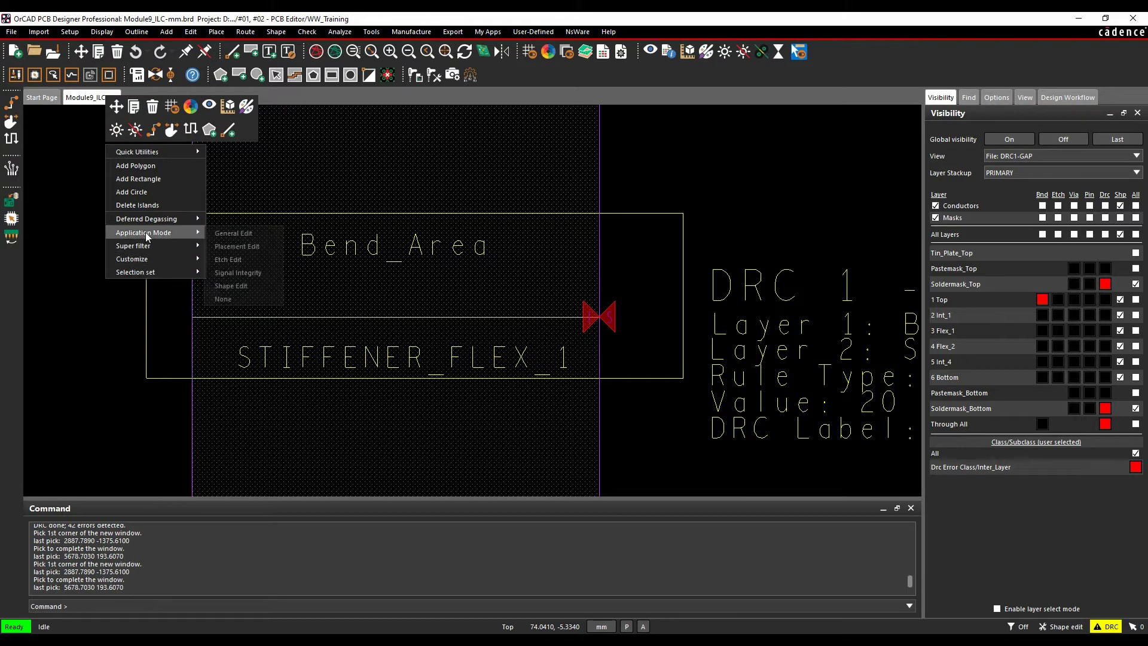
pyautogui.click(234, 285)
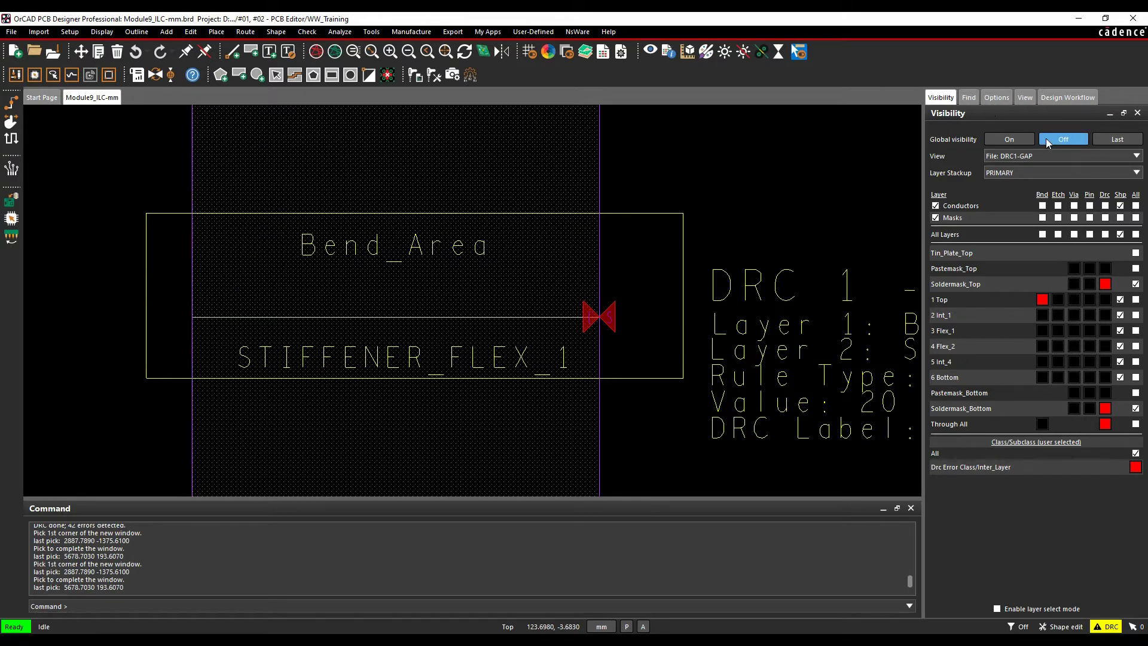
pyautogui.click(996, 97)
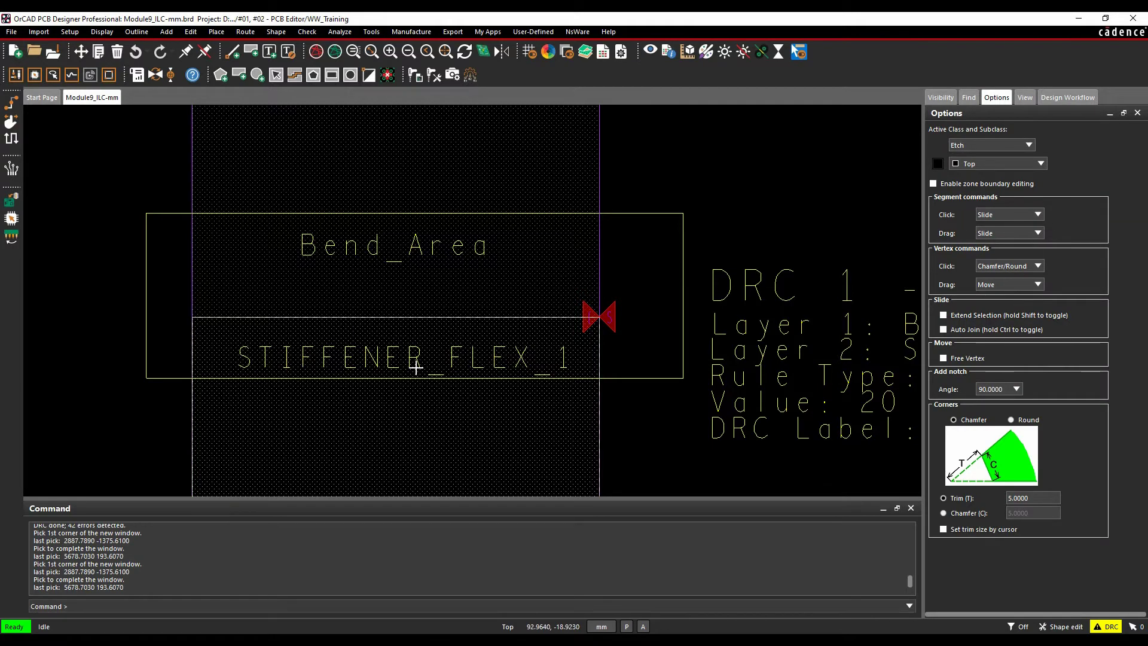
# Slide the shape's horizontal edge at the Bend_Area/Stiffener_Flex_1 boundary until the DRC marker clears
pyautogui.click(425, 316)
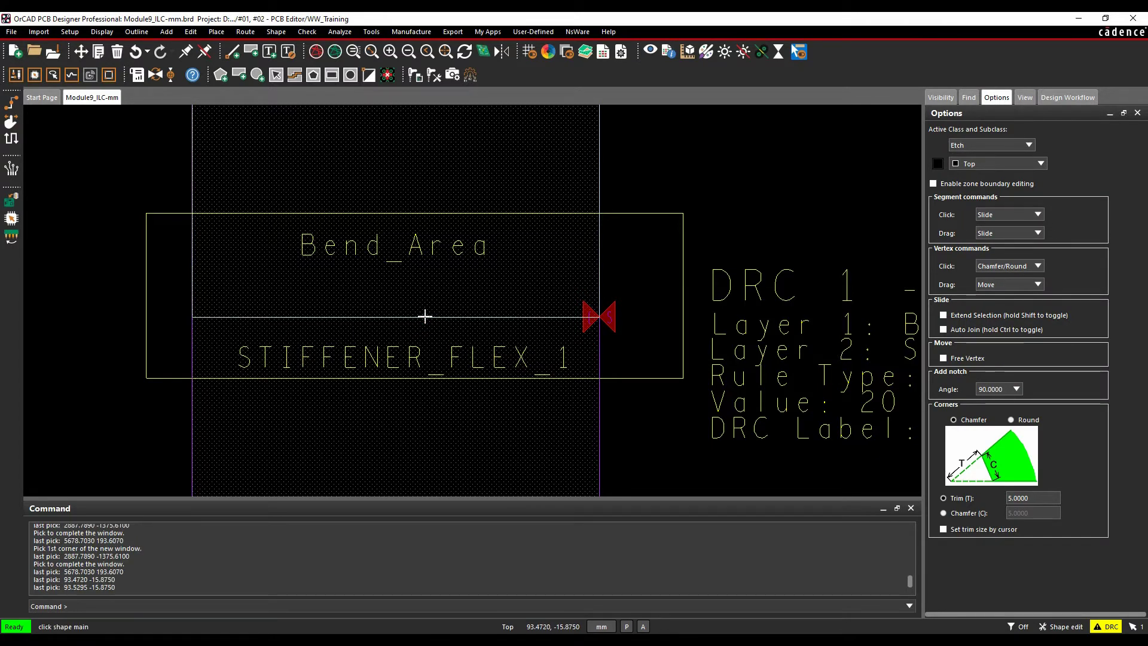
pyautogui.scroll(2, 425, 316)
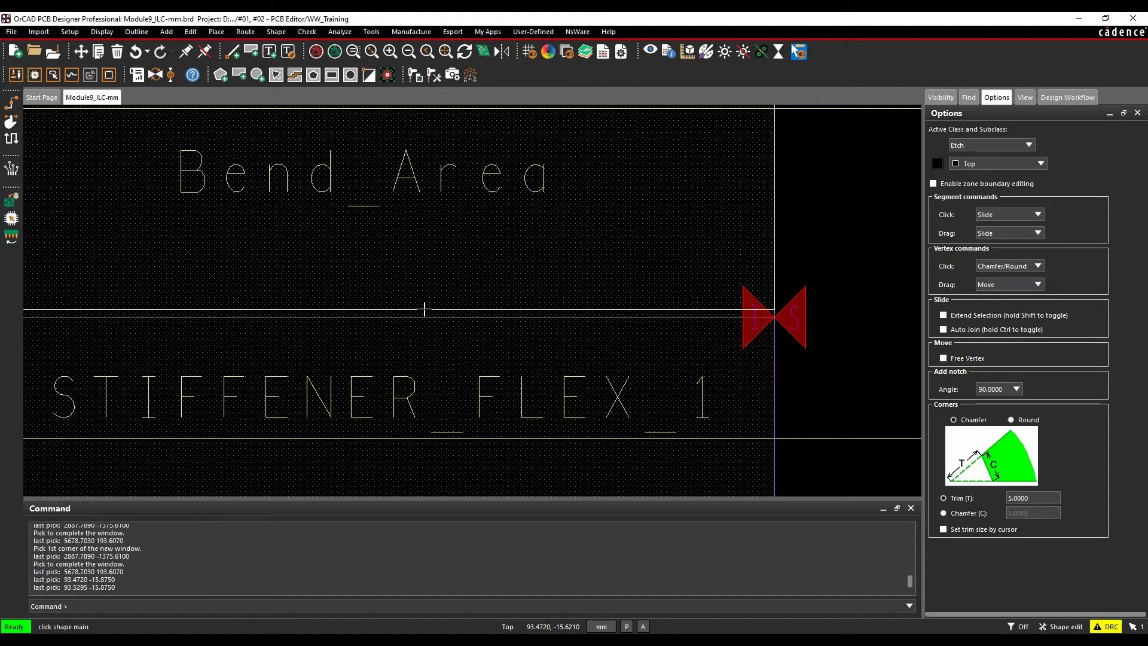
pyautogui.click(423, 302)
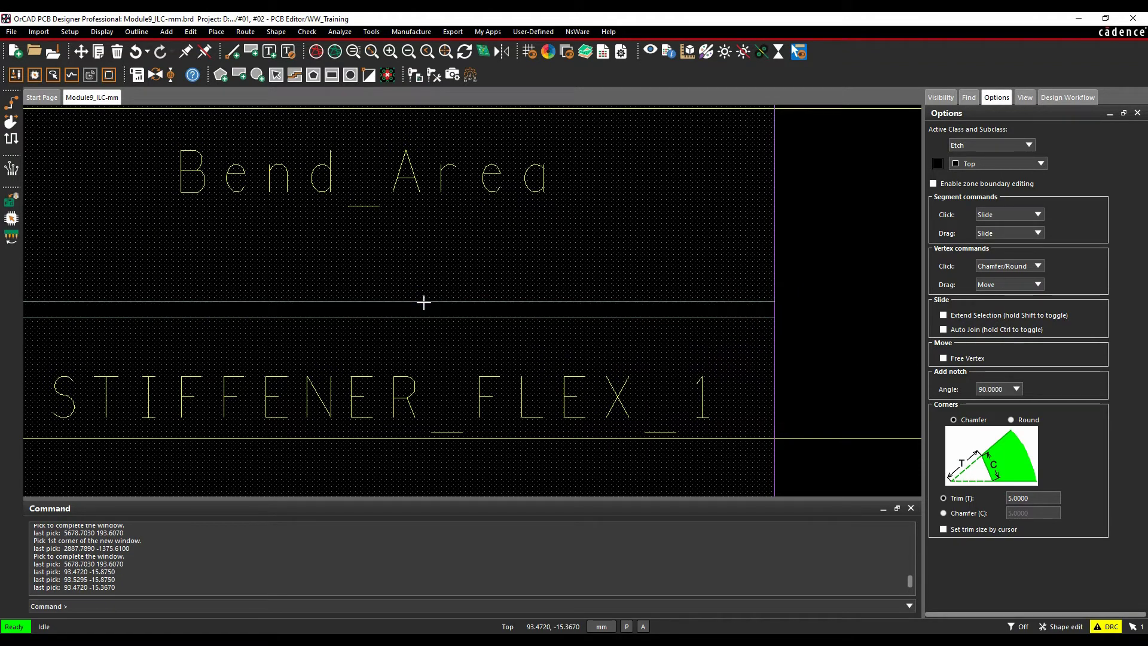
pyautogui.click(424, 302)
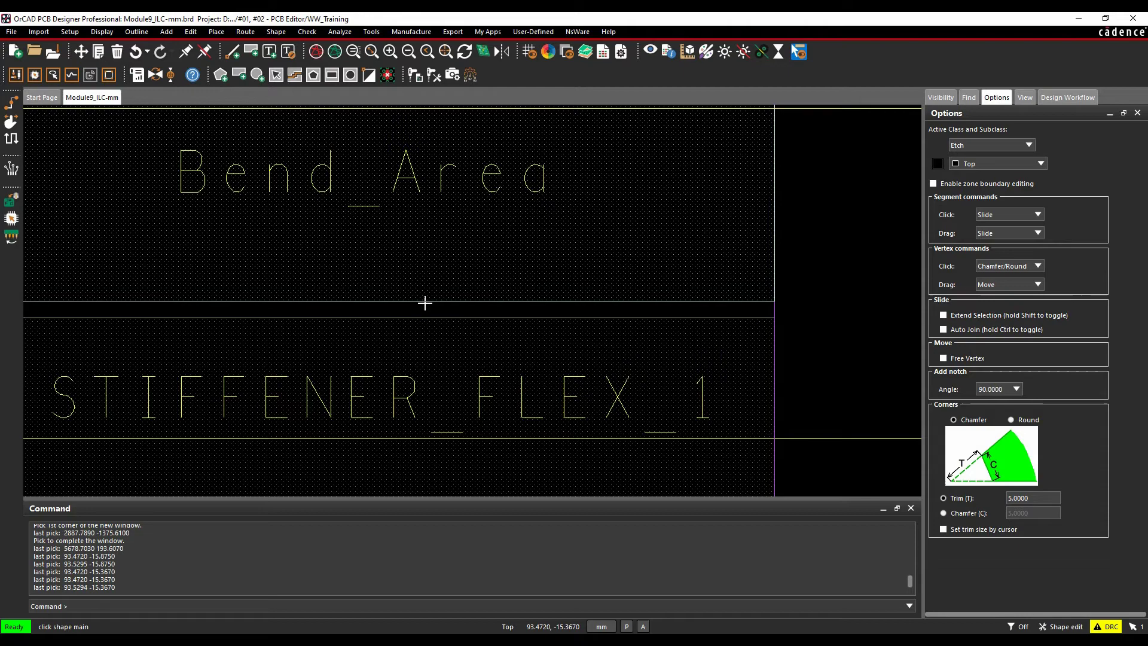
pyautogui.click(424, 303)
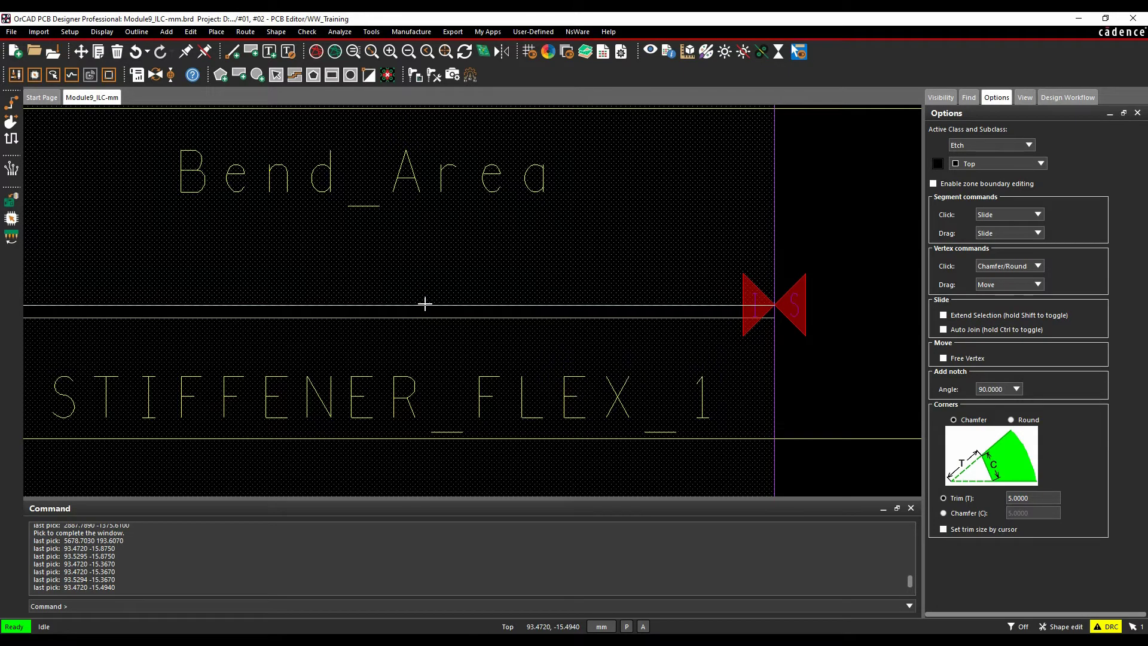
pyautogui.click(424, 303)
pyautogui.click(426, 302)
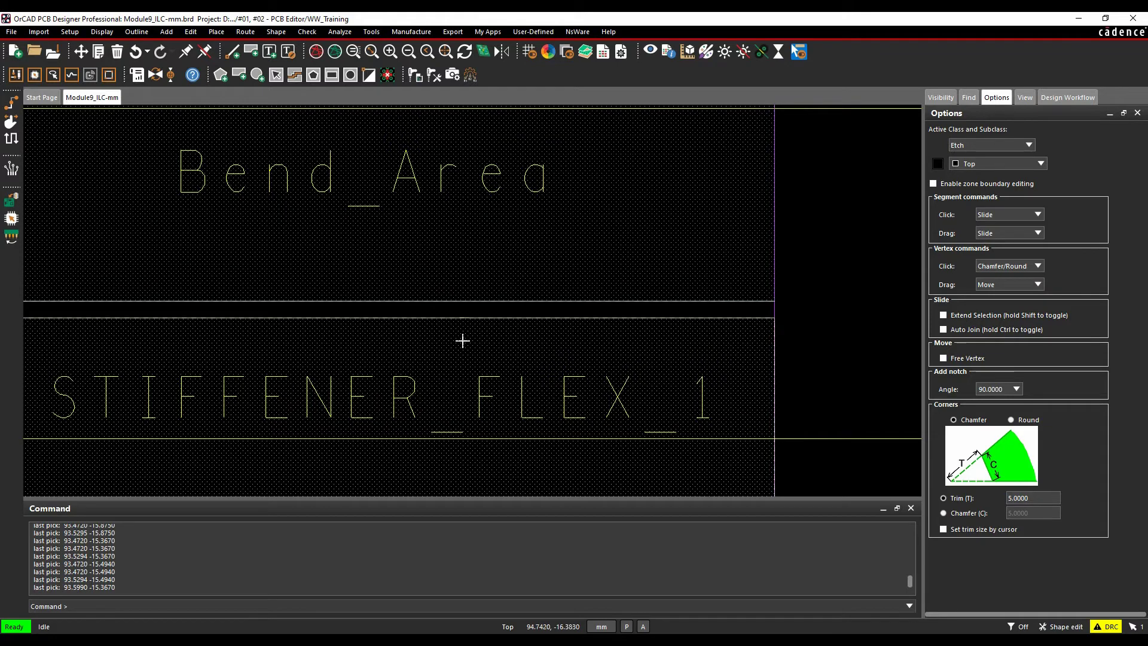
pyautogui.scroll(-2, 464, 308)
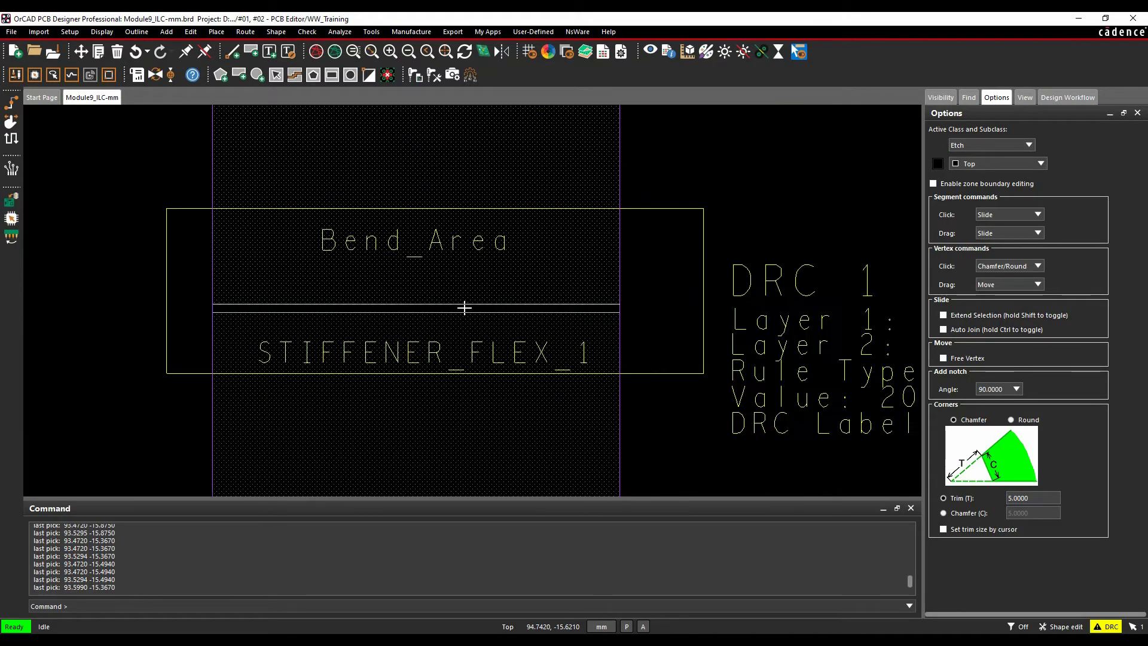
pyautogui.scroll(-2, 464, 308)
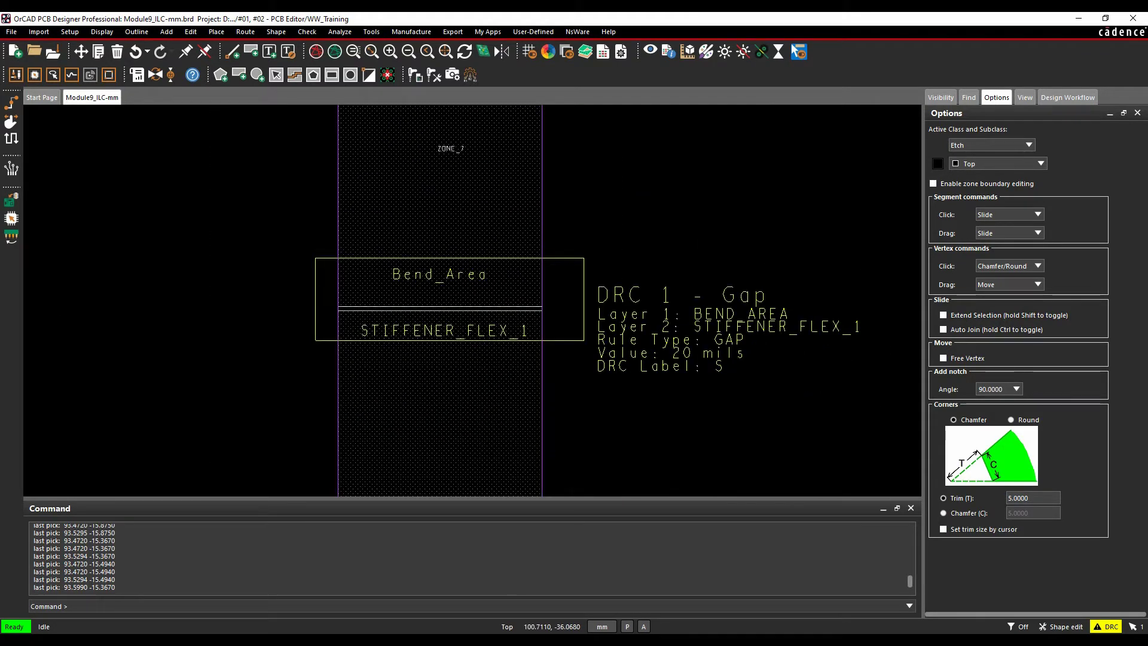
pyautogui.click(480, 597)
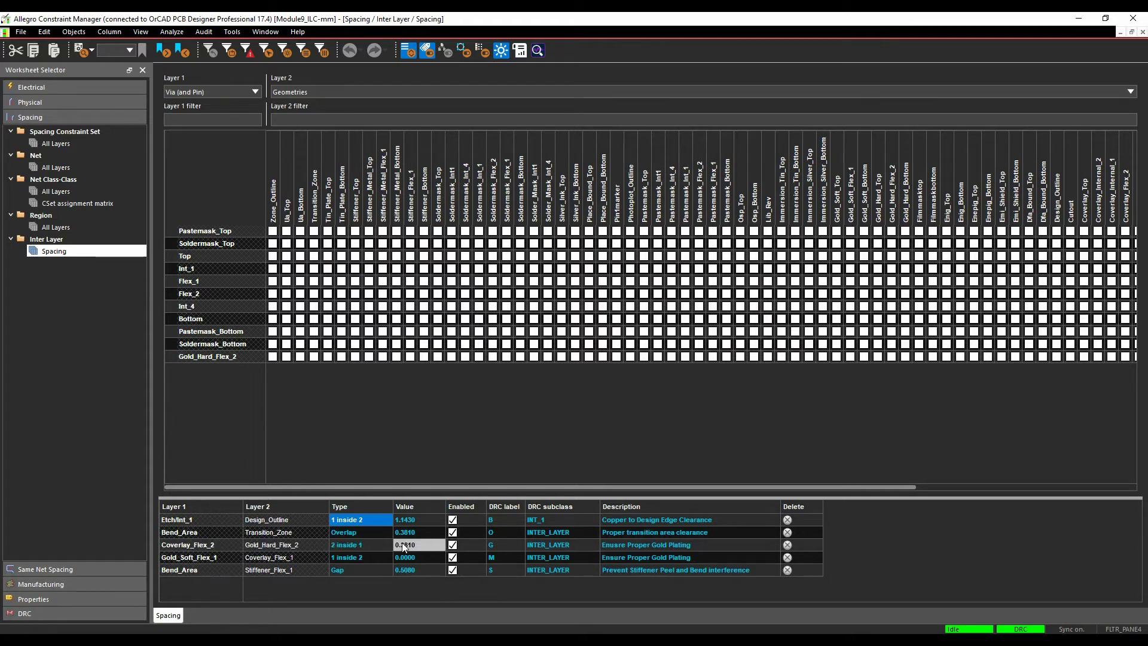
pyautogui.click(1078, 18)
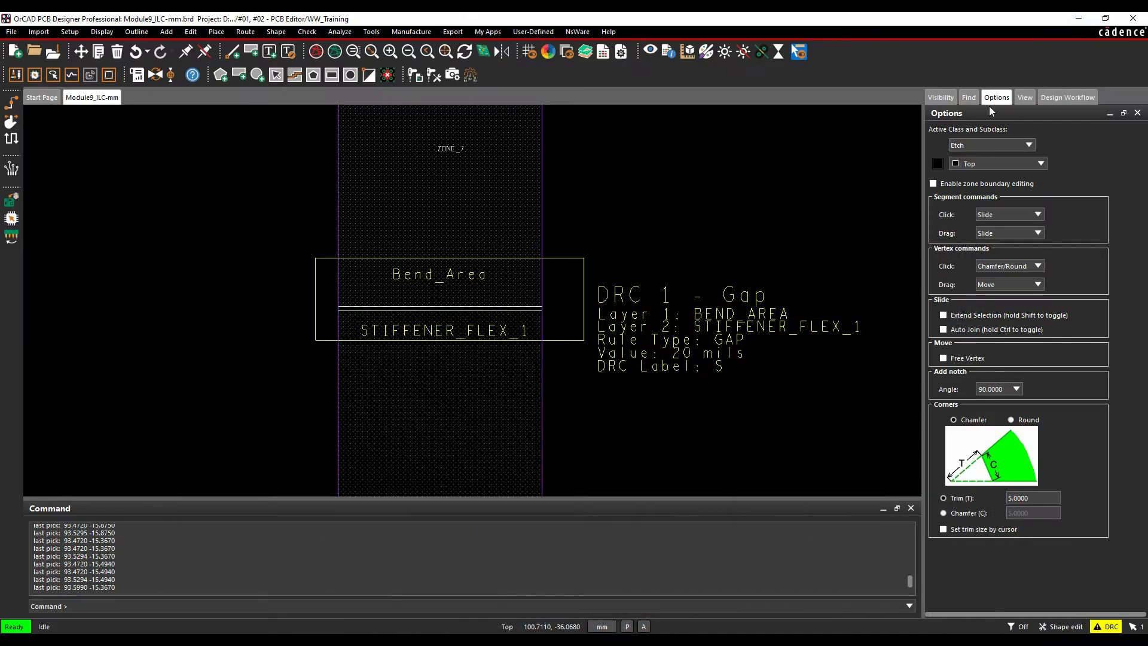
pyautogui.click(940, 97)
# Apply the File: DRC3-Inside visibility view and zoom to the DRC 3 marker at ZONE_9
pyautogui.click(1017, 156)
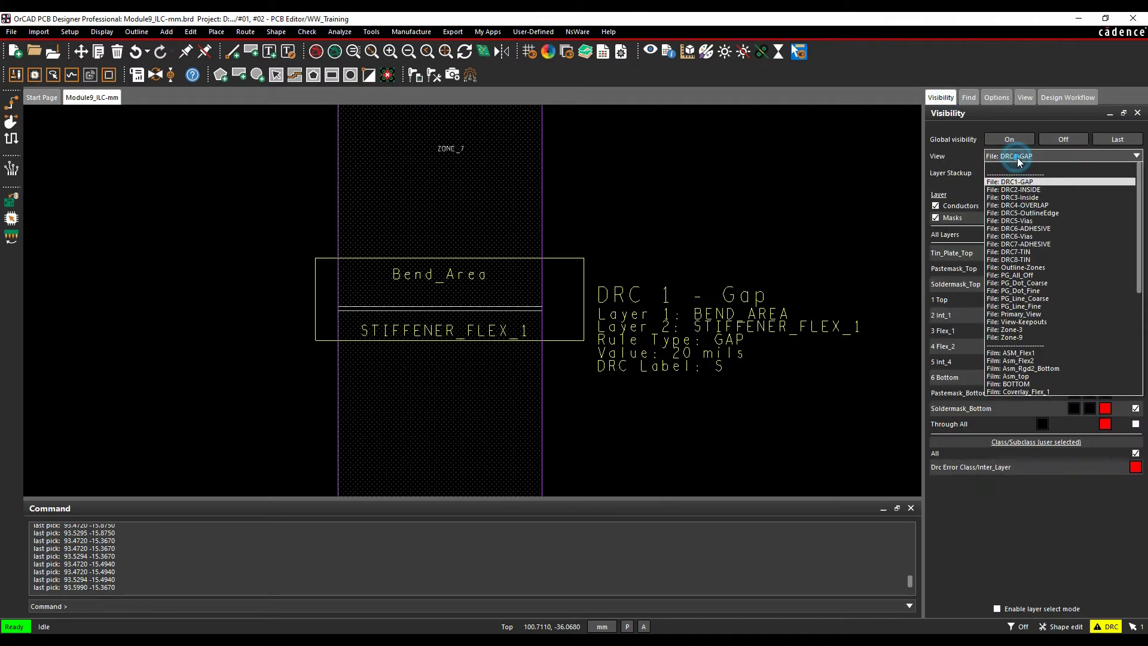
pyautogui.click(1030, 199)
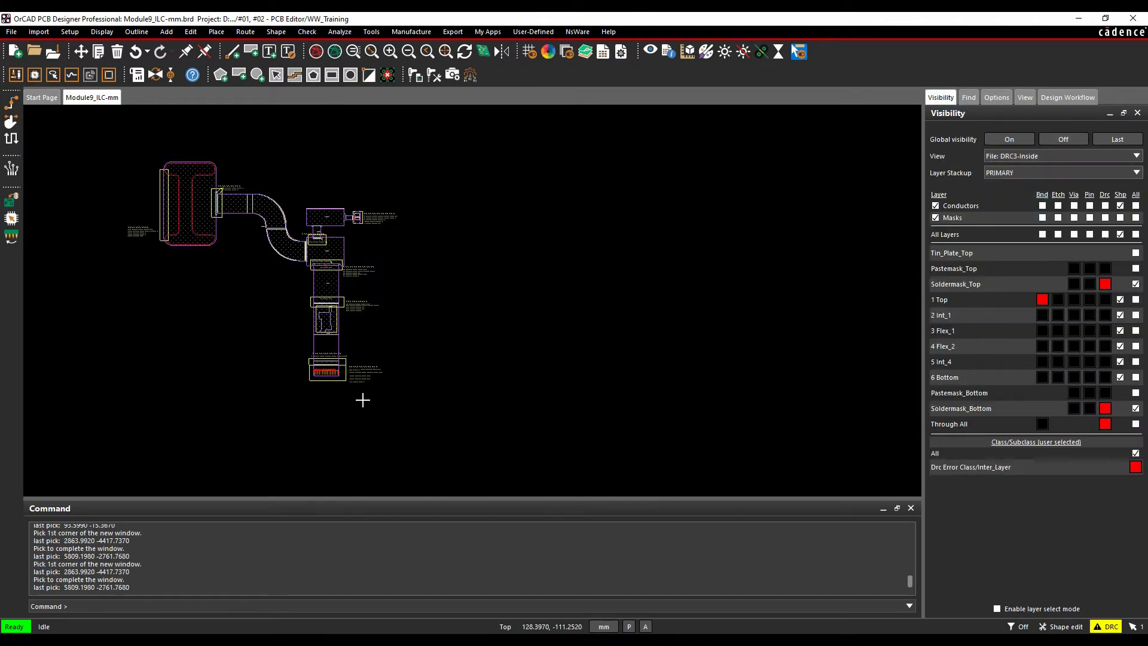
pyautogui.scroll(5, 587, 367)
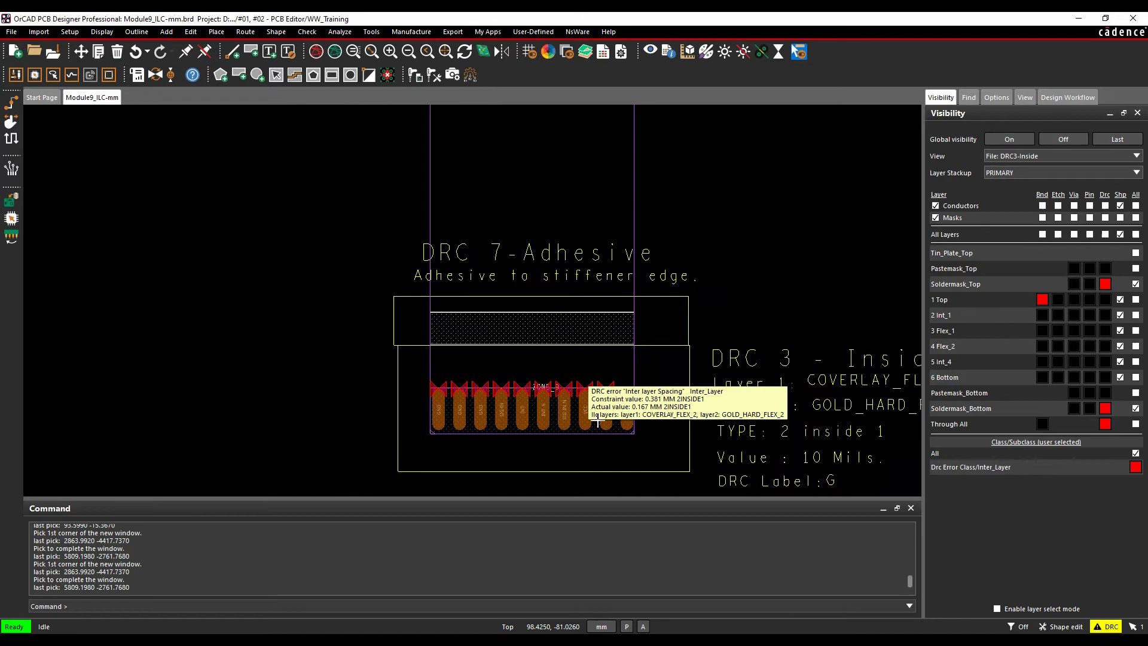
pyautogui.moveTo(712, 376); pyautogui.dragTo(614, 288, button='middle')
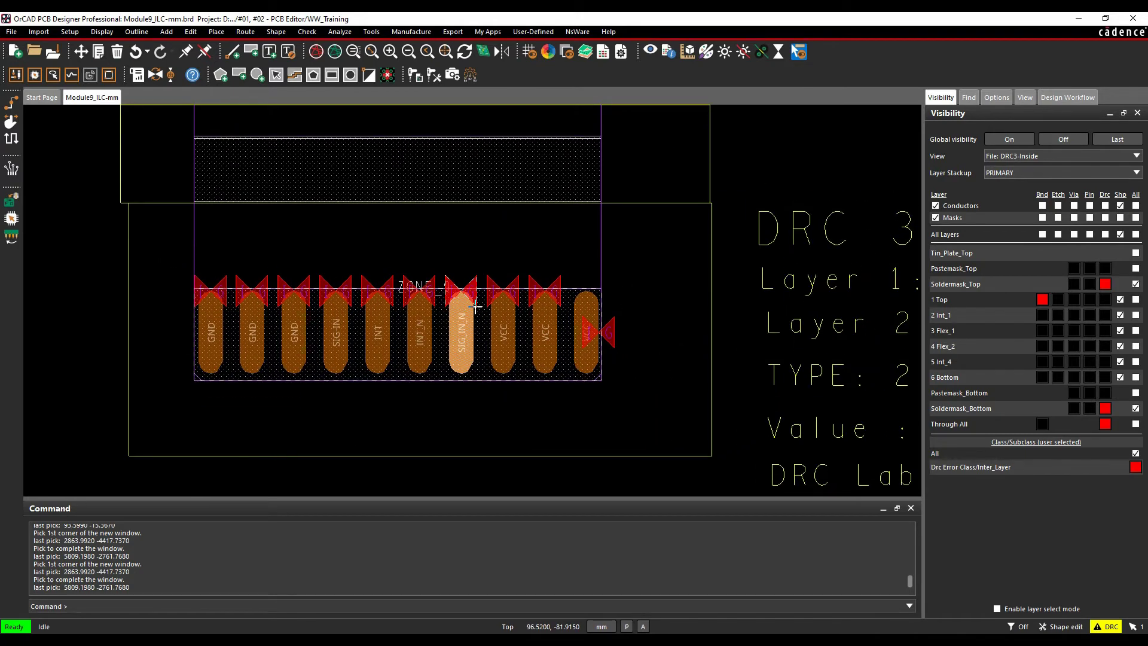
pyautogui.scroll(3, 473, 308)
pyautogui.moveTo(548, 300)
pyautogui.moveTo(550, 267)
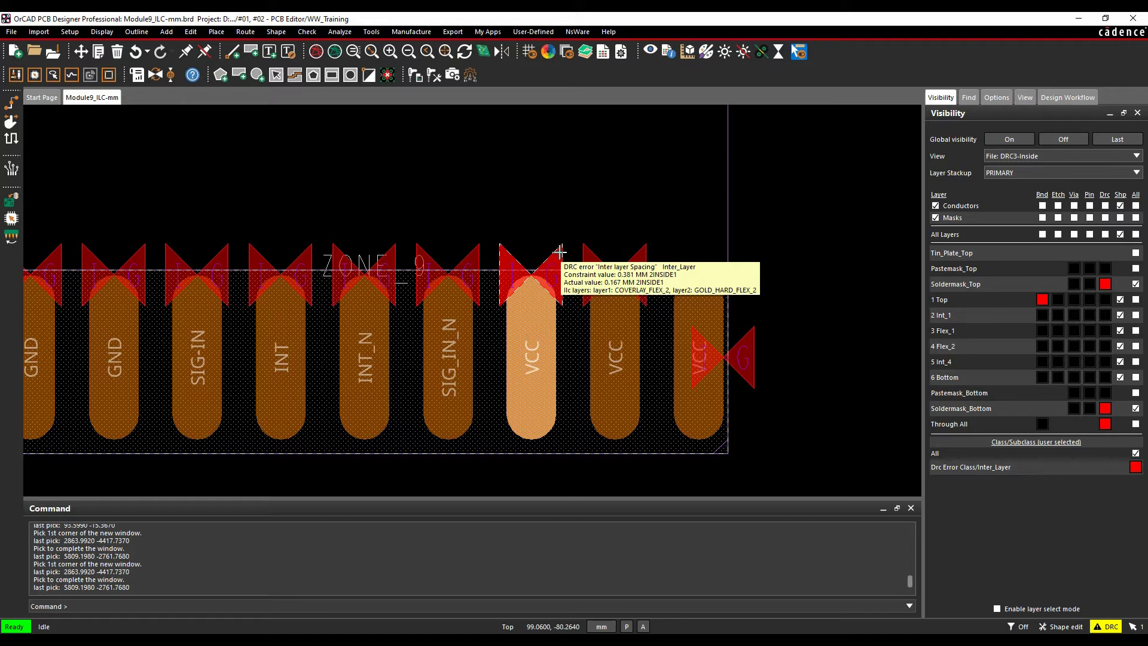
# Pull ZONE_9's top, right and left edges clear of the GND and VCC connector pads
pyautogui.doubleClick(488, 270)
pyautogui.click(483, 257)
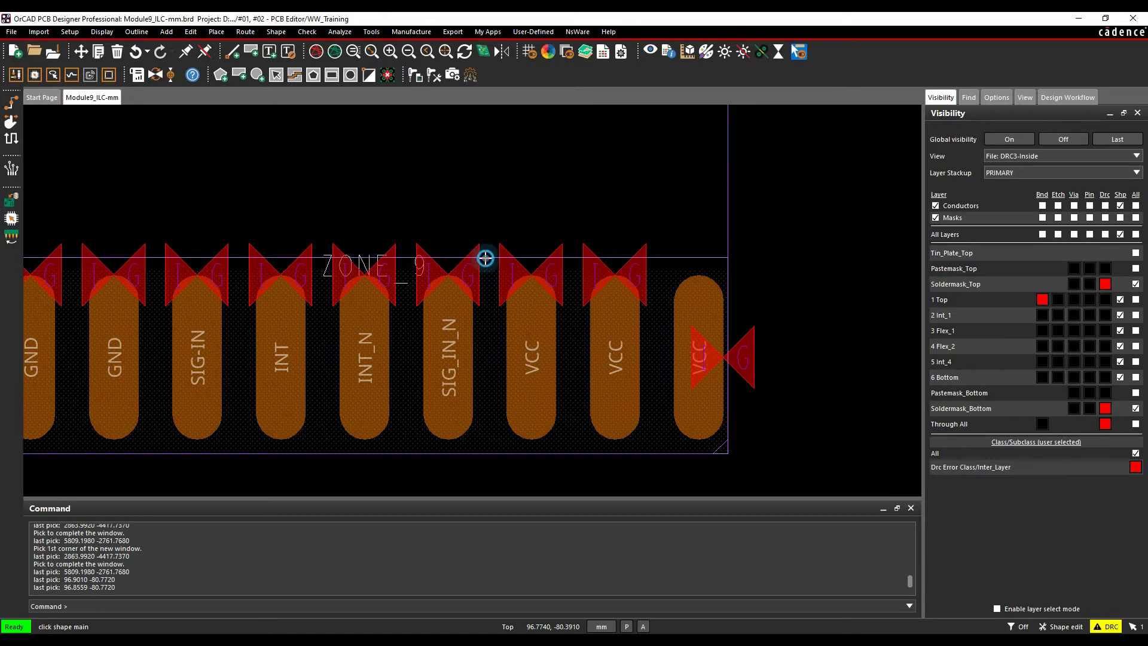
pyautogui.moveTo(728, 270); pyautogui.dragTo(736, 270)
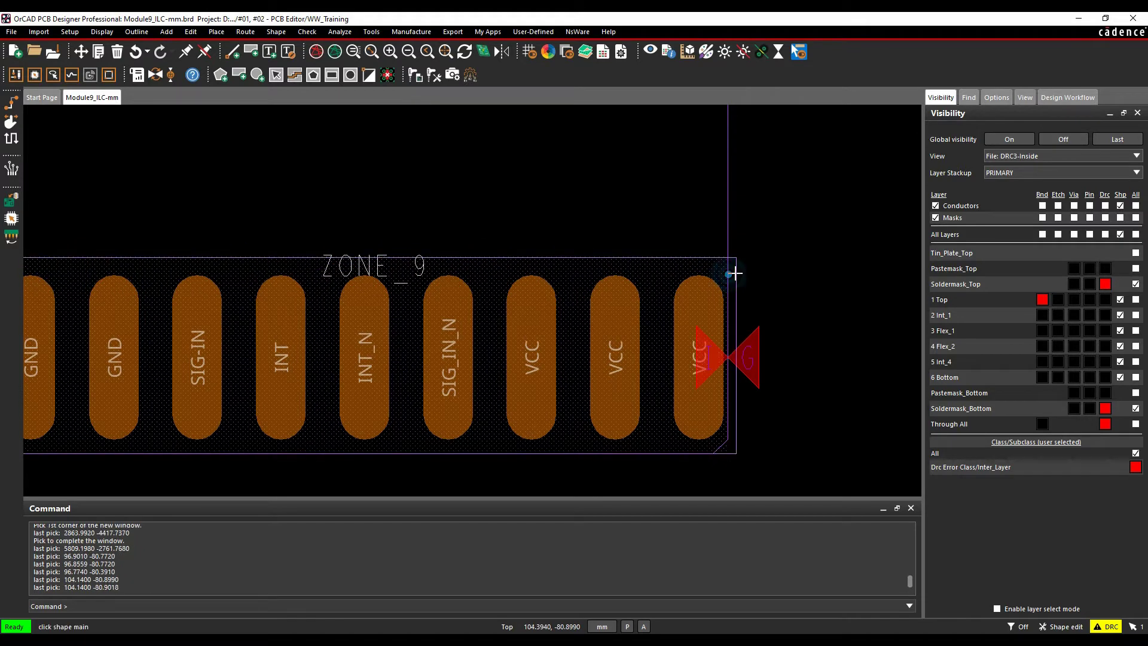
pyautogui.click(738, 271)
pyautogui.moveTo(413, 364); pyautogui.dragTo(641, 366, button='middle')
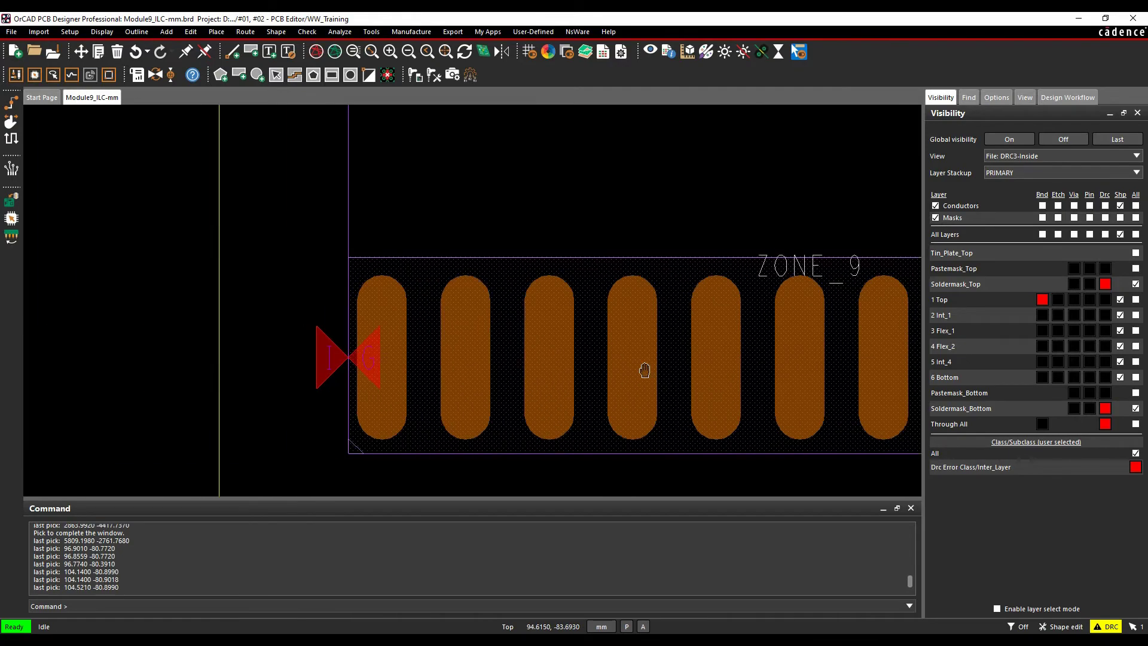
pyautogui.moveTo(349, 292); pyautogui.dragTo(333, 297)
pyautogui.click(332, 296)
pyautogui.scroll(-1, 391, 332)
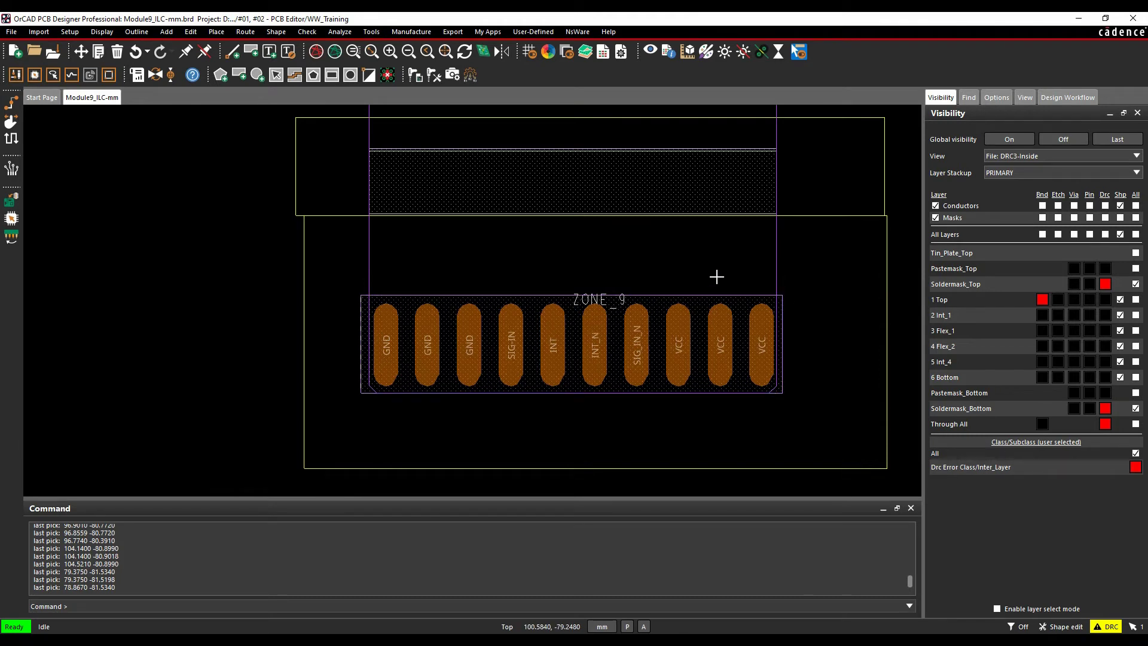
pyautogui.scroll(-1, 689, 261)
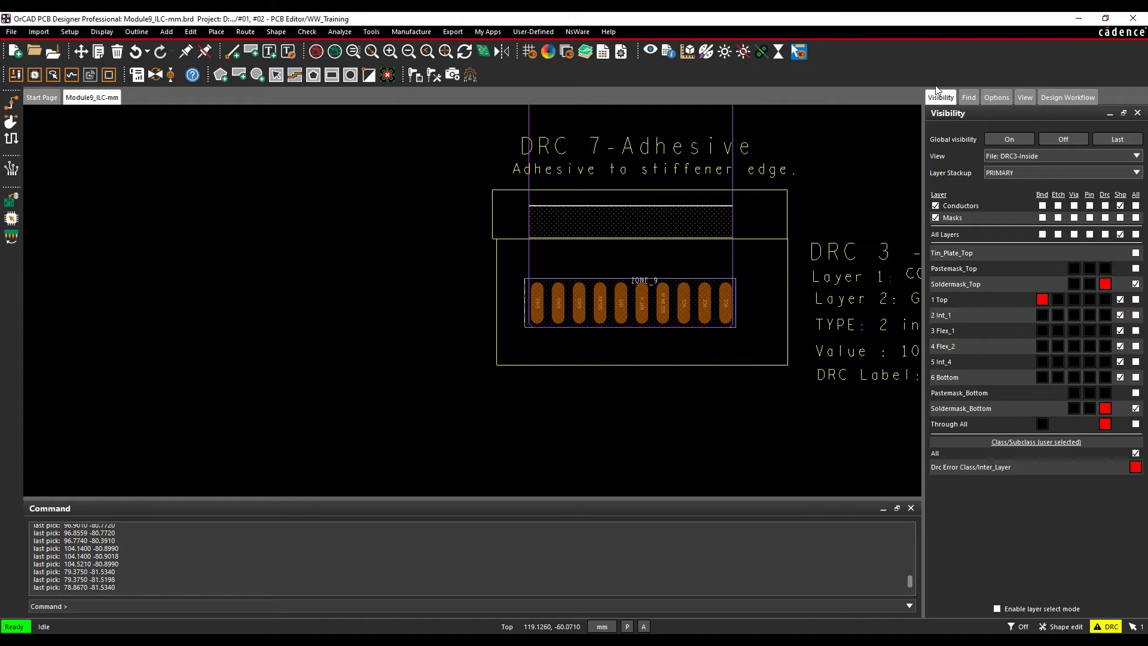
pyautogui.click(1006, 155)
# Apply the File: DRC2-INSIDE view and zoom to the upper ZONE_6 shape
pyautogui.click(1025, 189)
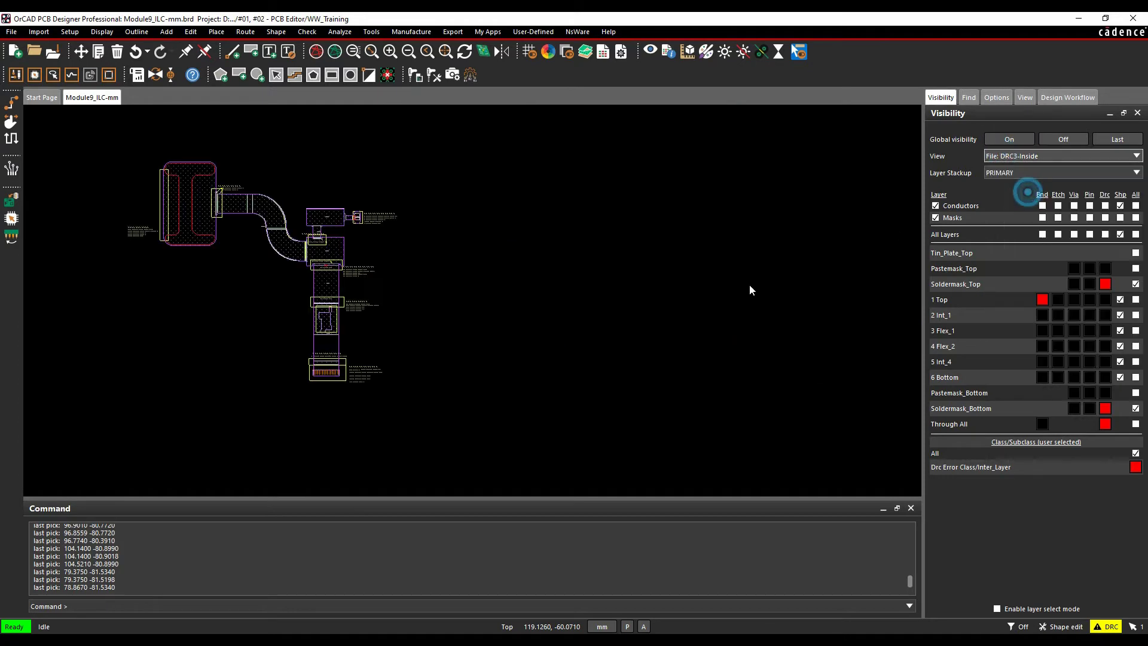
pyautogui.scroll(1, 335, 248)
pyautogui.scroll(2, 617, 231)
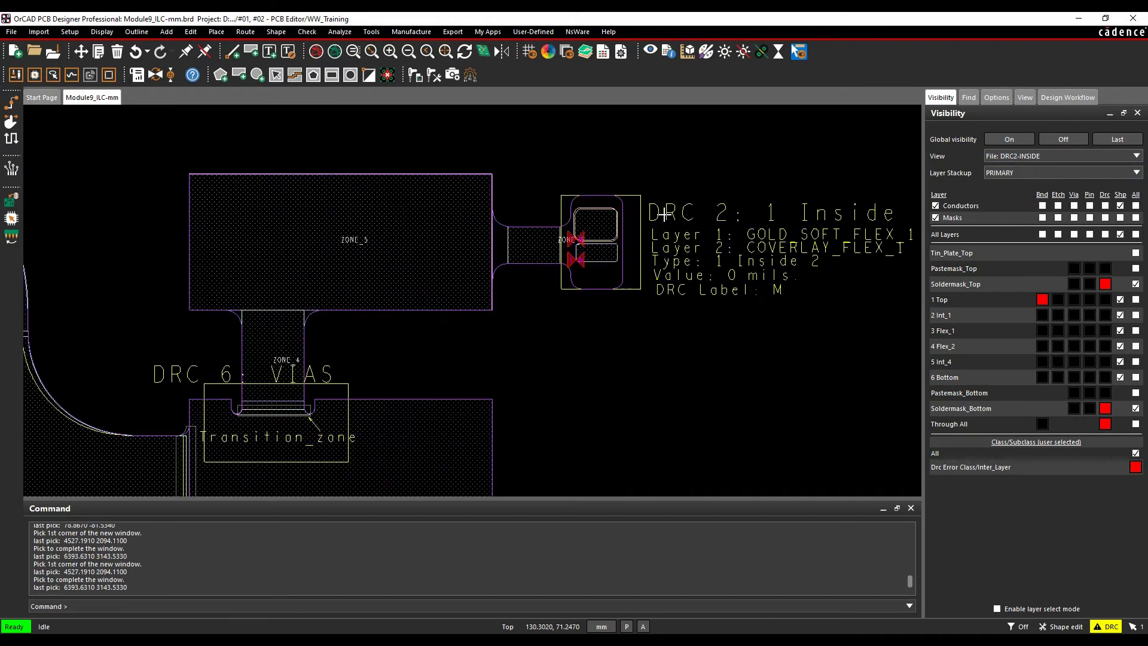
pyautogui.scroll(2, 617, 230)
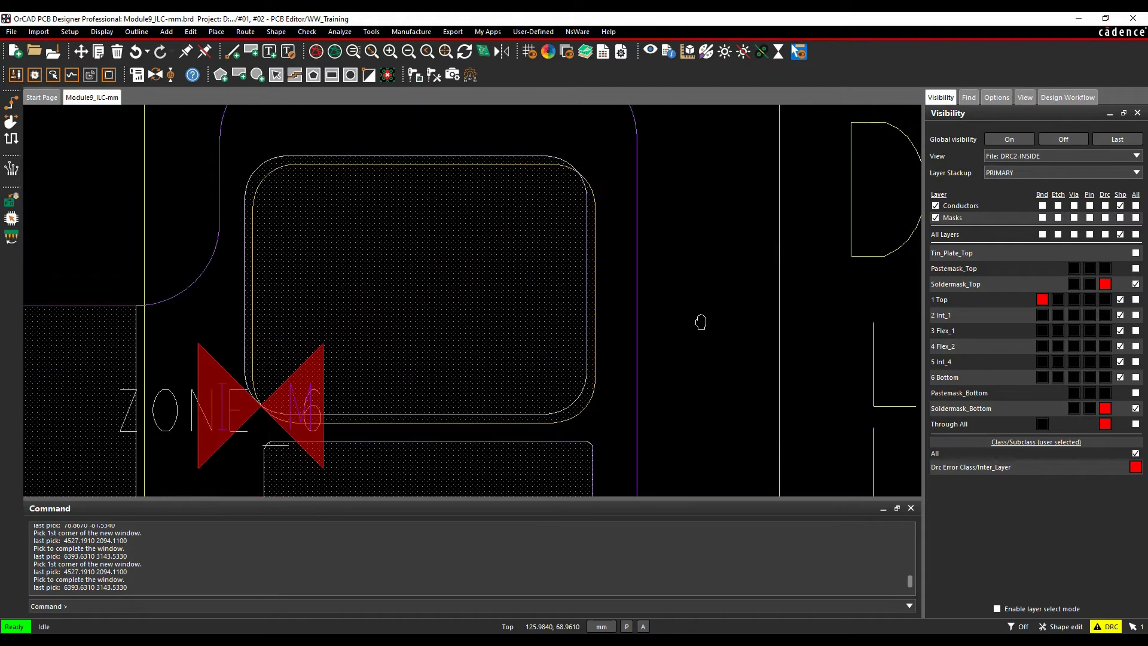
pyautogui.moveTo(583, 274)
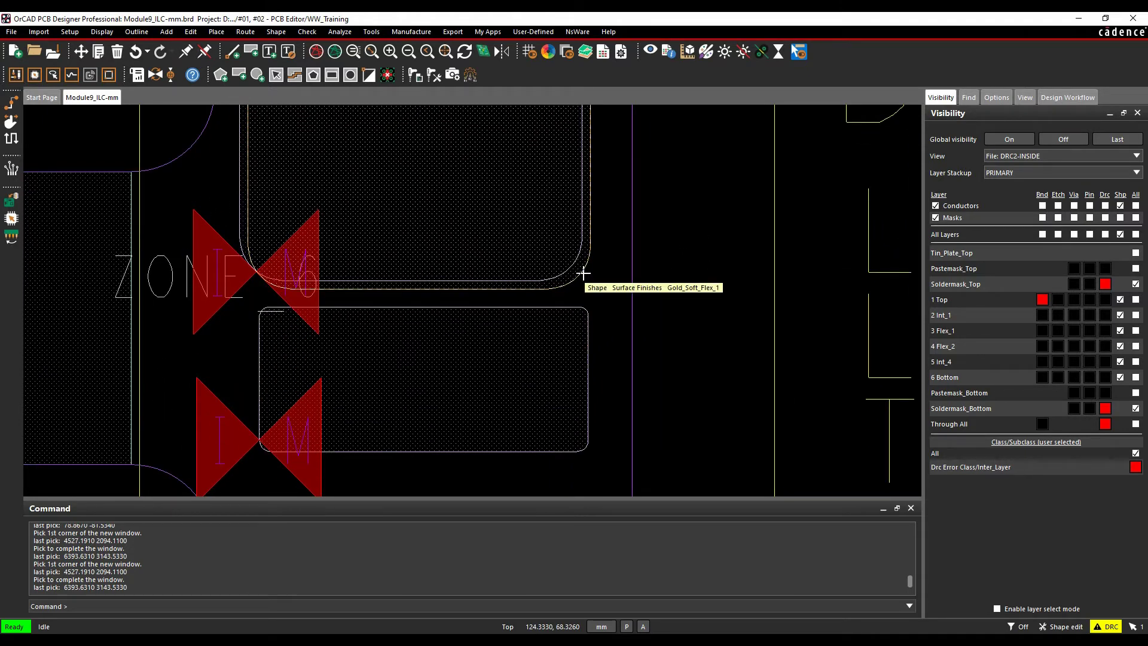
pyautogui.moveTo(239, 172)
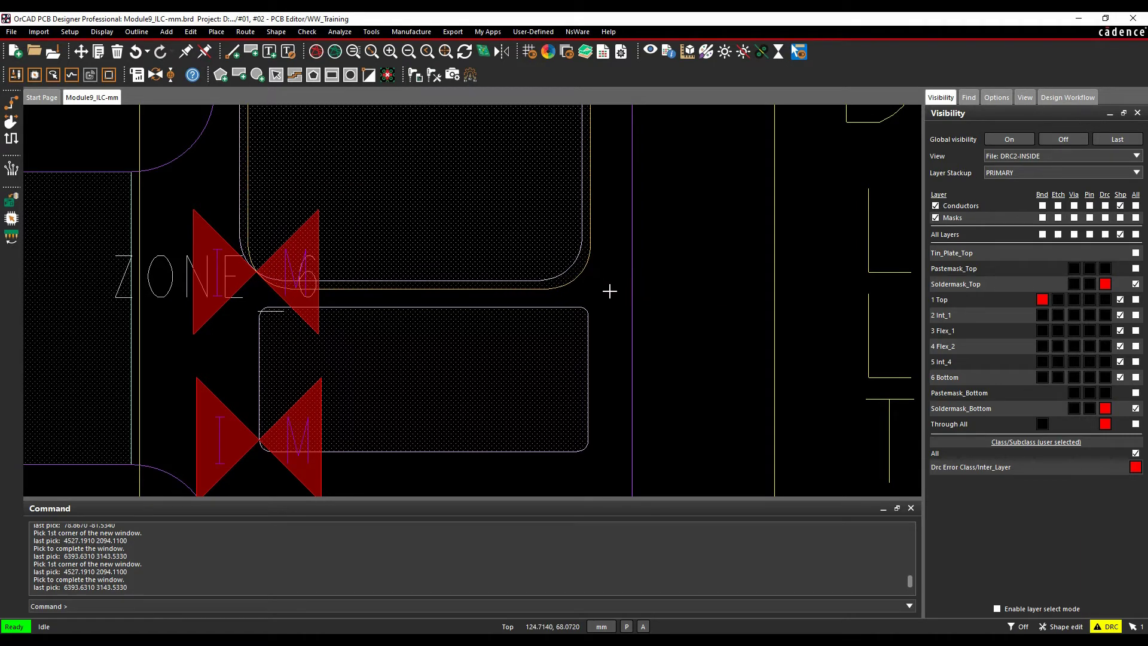
pyautogui.moveTo(609, 291); pyautogui.dragTo(410, 150, button='middle')
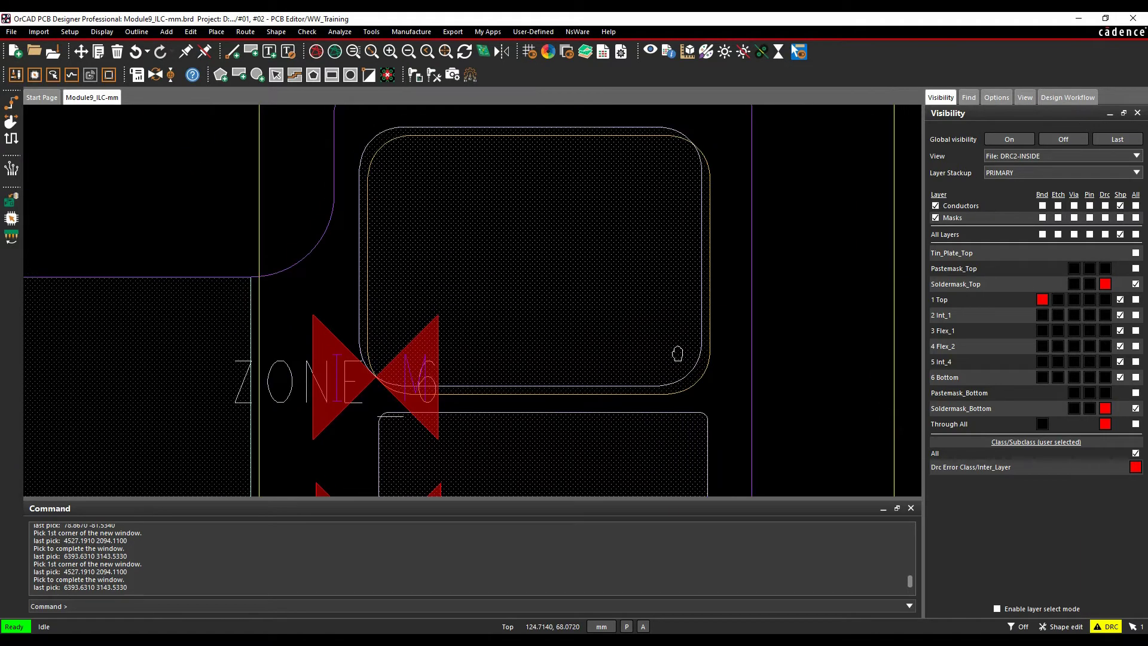
# Move the upper ZONE_6 shape into alignment with its partner outline
pyautogui.rightClick(370, 142)
pyautogui.click(407, 214)
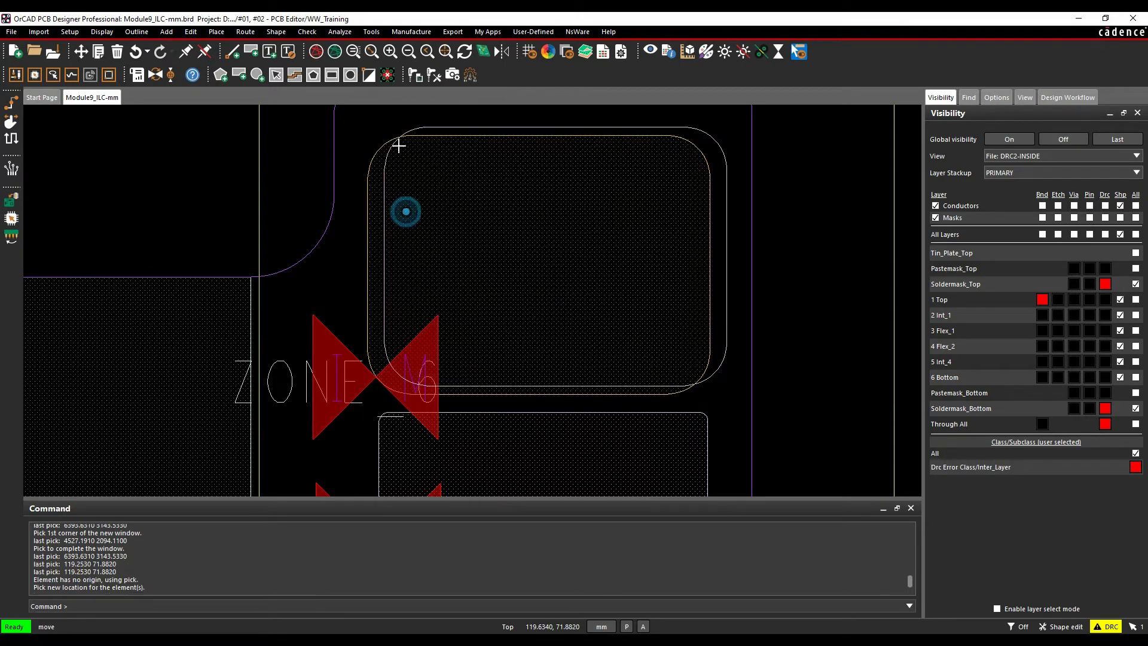
pyautogui.click(377, 155)
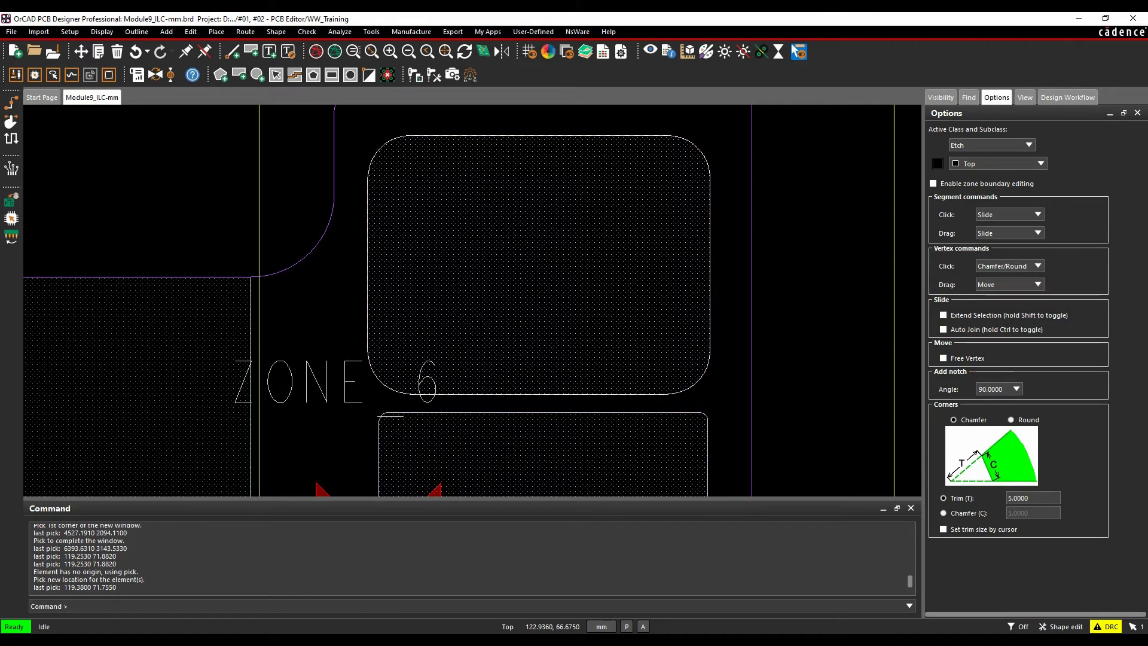
pyautogui.moveTo(478, 639)
pyautogui.click(474, 584)
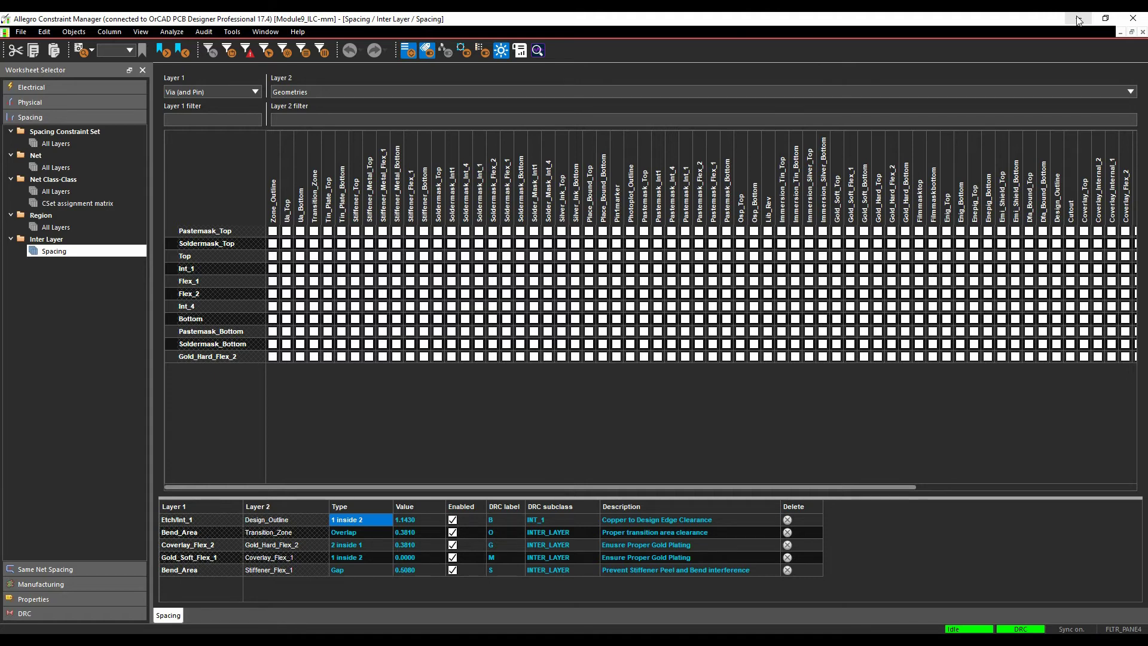
# Apply the File: DRC5-OutlineEdge view and zoom to the DRC marker beside the GND shape
pyautogui.click(1079, 18)
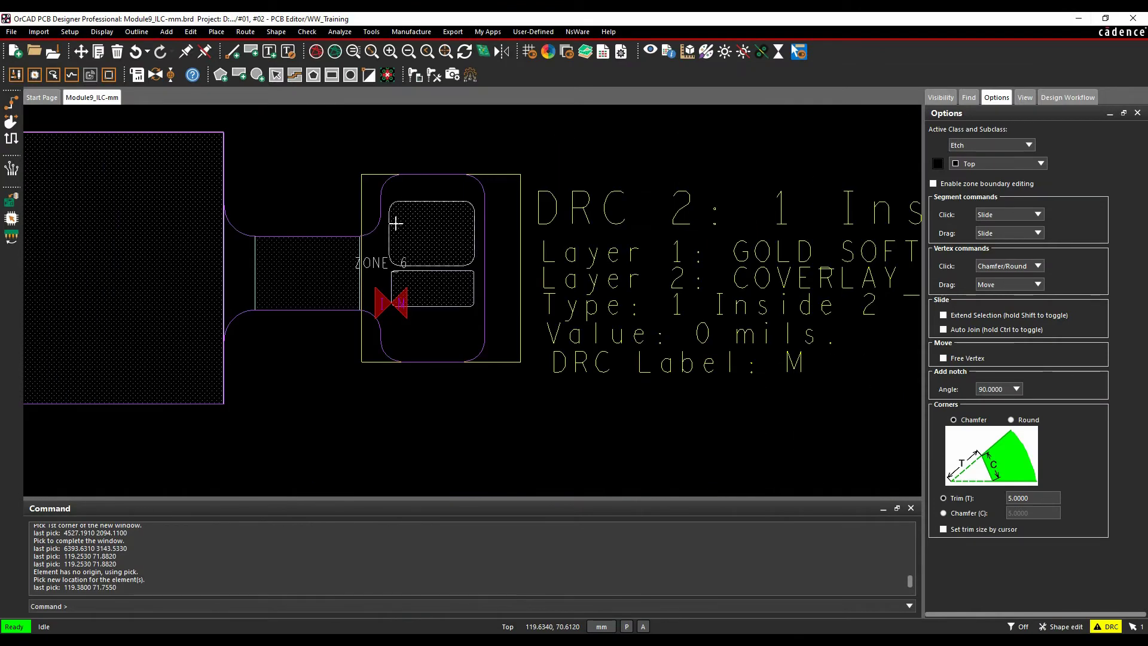
pyautogui.moveTo(395, 223); pyautogui.dragTo(461, 214, button='middle')
pyautogui.click(940, 97)
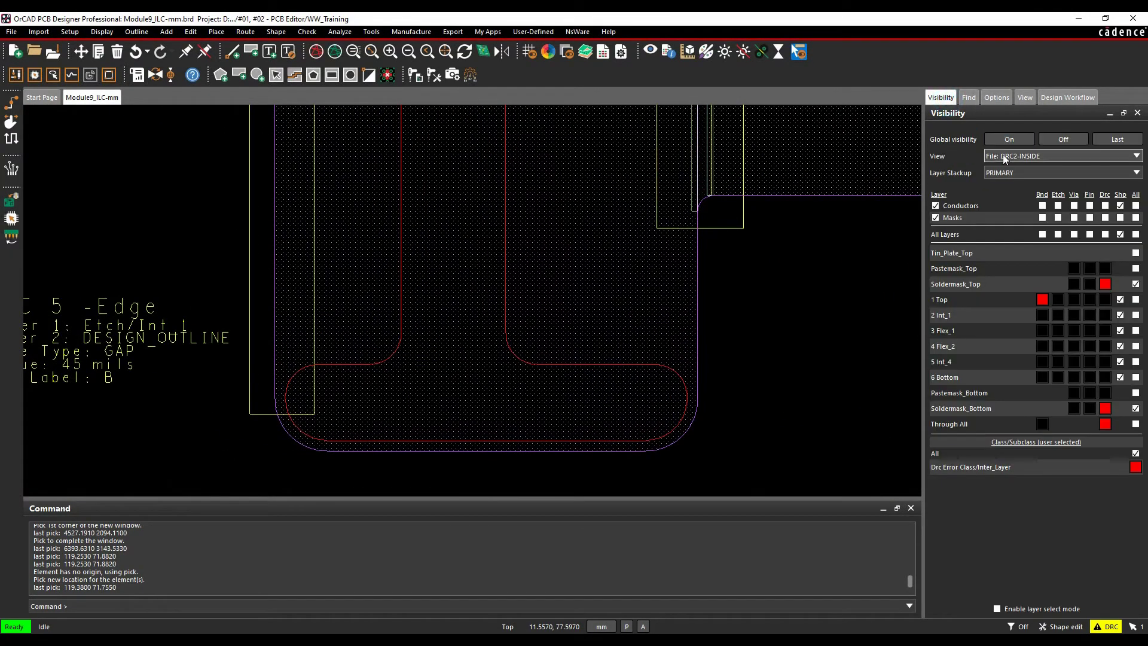
pyautogui.click(1009, 159)
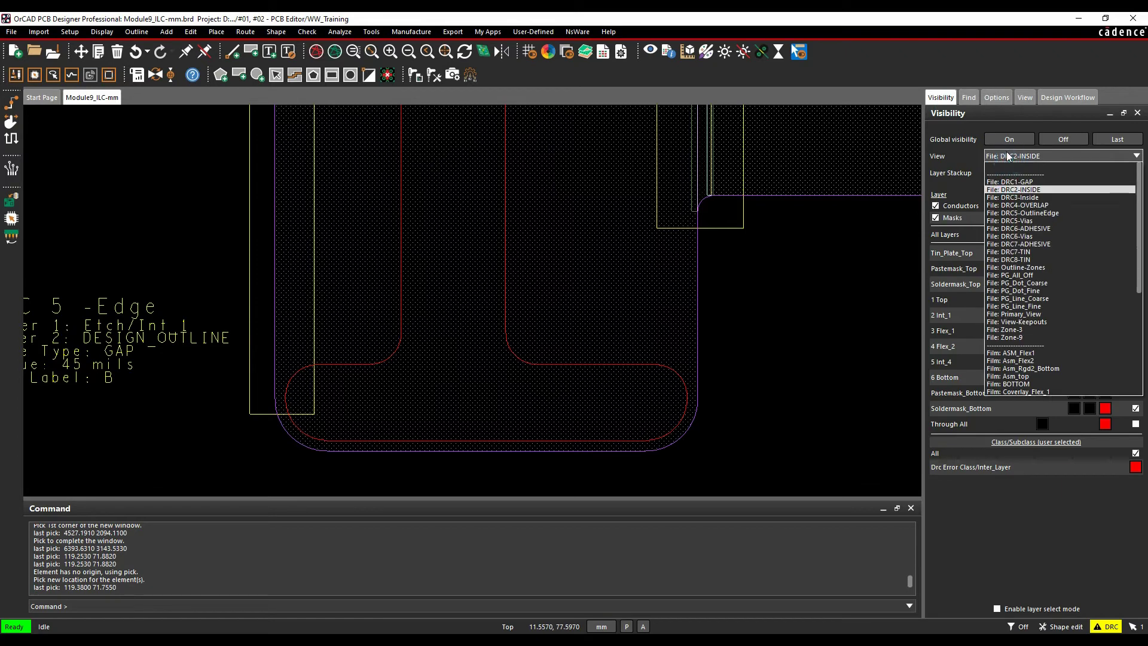
pyautogui.click(1039, 214)
pyautogui.scroll(5, 179, 216)
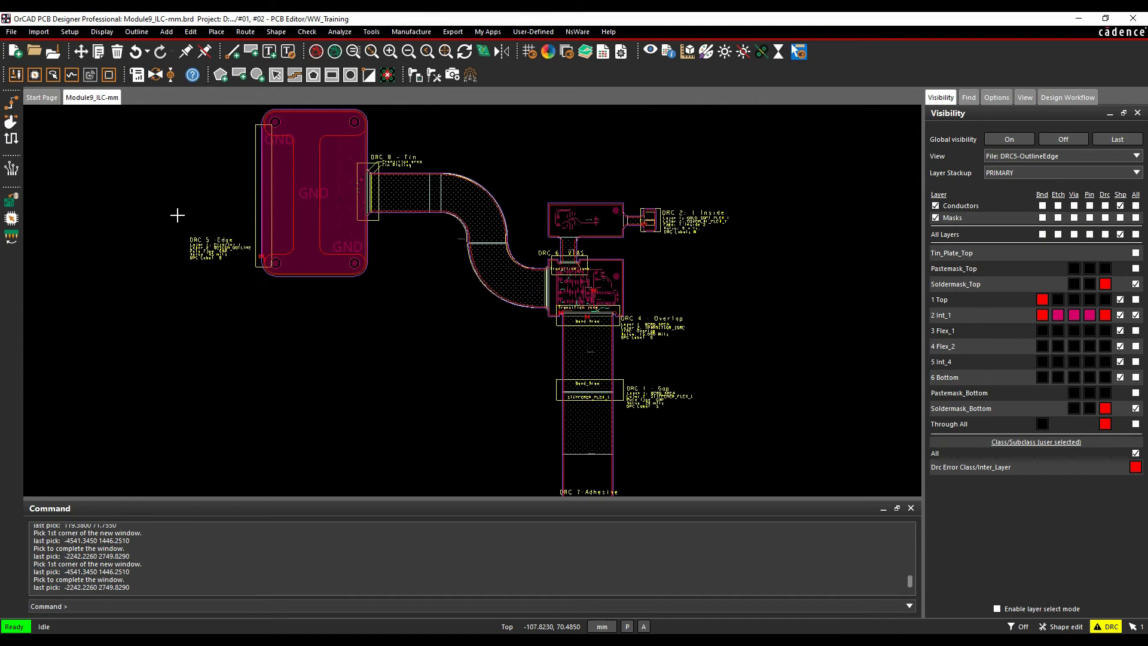
pyautogui.scroll(2, 178, 409)
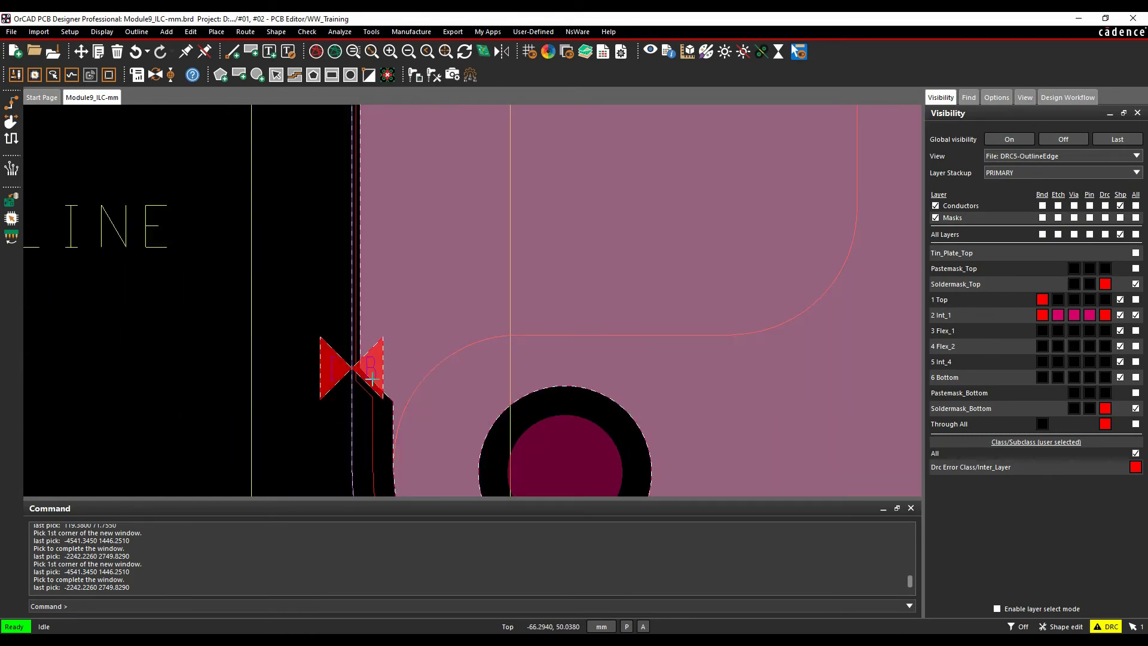
pyautogui.moveTo(342, 367)
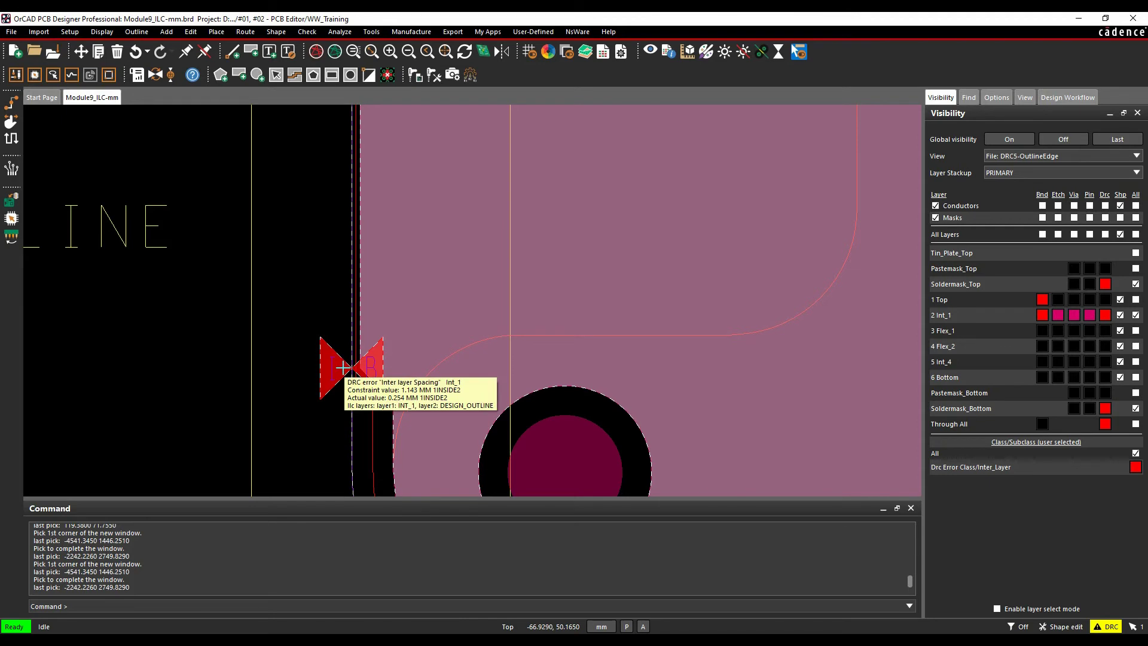
# Start a boundary edit on the Int_1 GND shape, snapping the start to a segment vertex
pyautogui.click(369, 75)
pyautogui.click(417, 345)
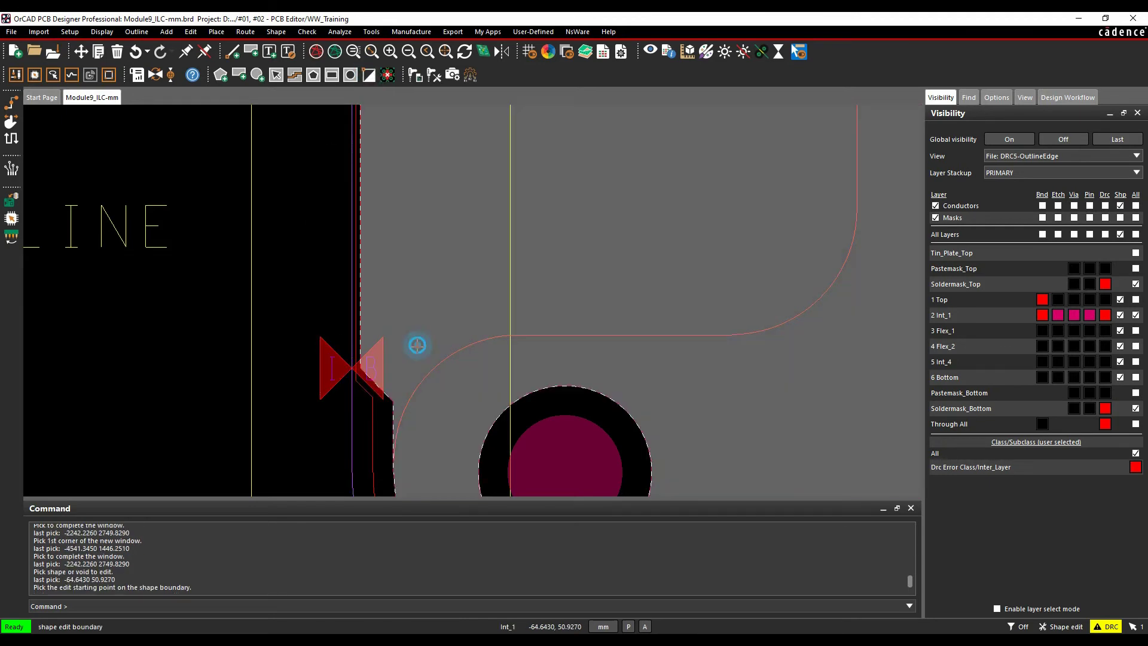
pyautogui.rightClick(393, 402)
pyautogui.moveTo(451, 584)
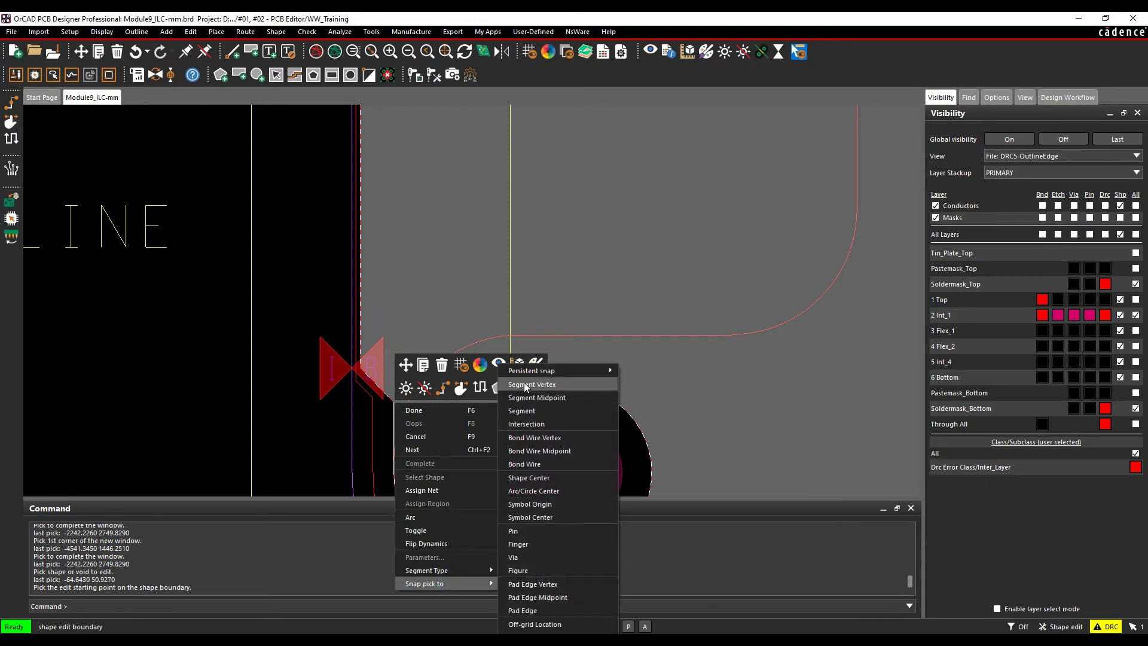
pyautogui.click(526, 388)
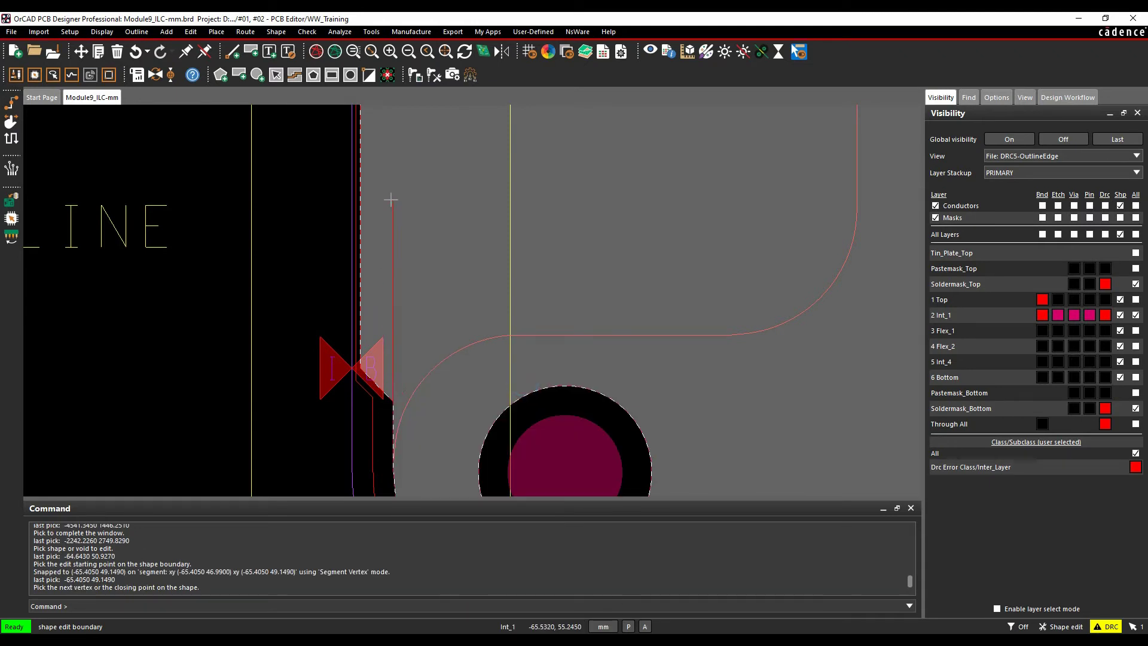
# Place the new boundary's closing point, finish the edit, and inspect the lower GND shape
pyautogui.scroll(-5, 390, 199)
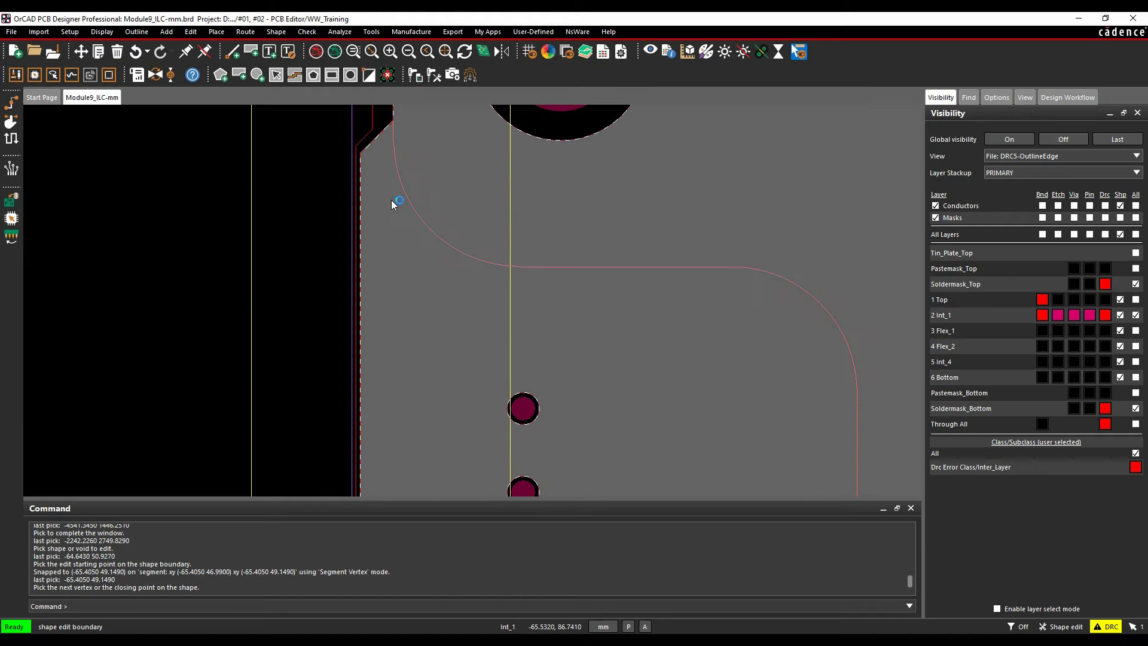
pyautogui.scroll(3, 393, 209)
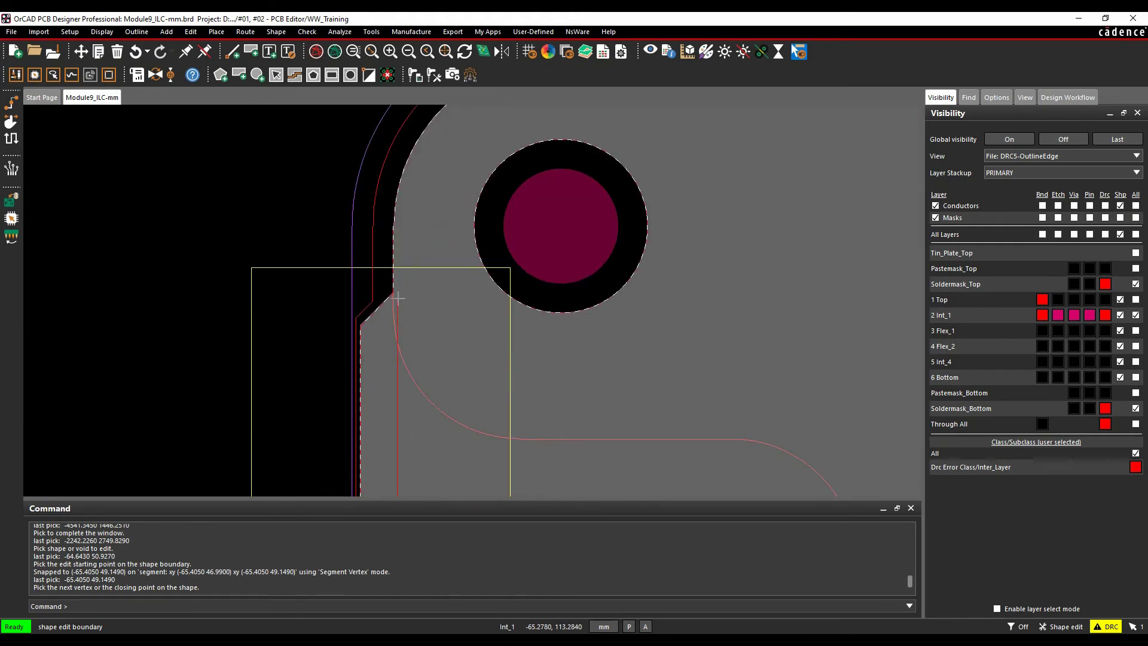
pyautogui.click(394, 293)
pyautogui.rightClick(277, 236)
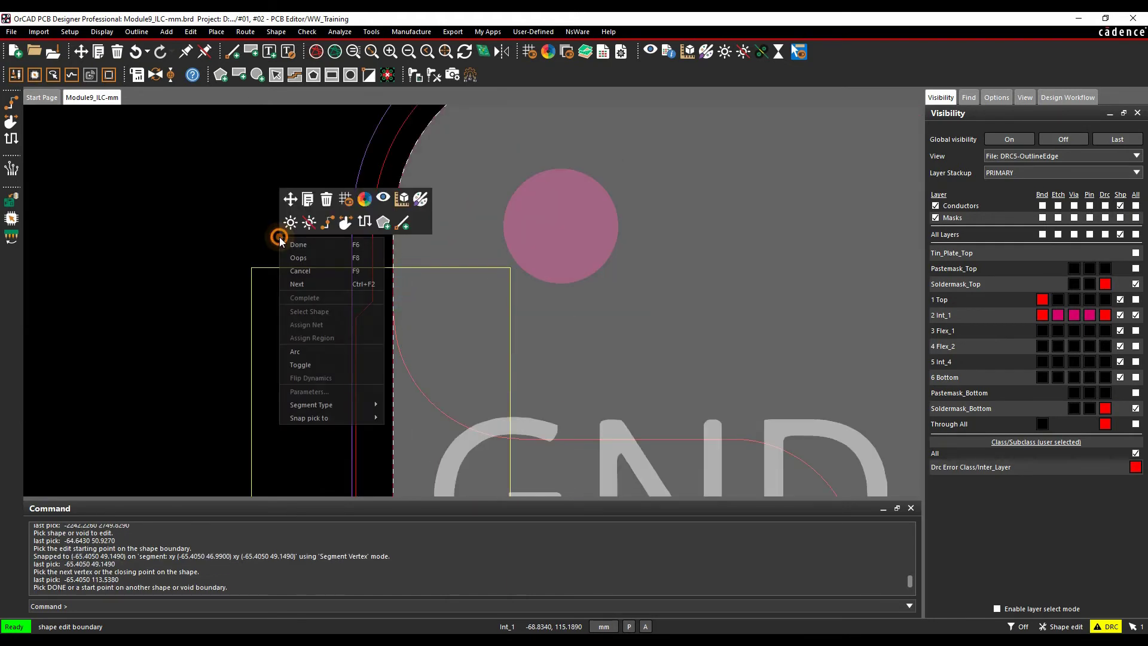
pyautogui.click(285, 241)
pyautogui.scroll(-2, 156, 244)
pyautogui.moveTo(179, 435); pyautogui.dragTo(187, 263, button='middle')
pyautogui.scroll(-1, 186, 262)
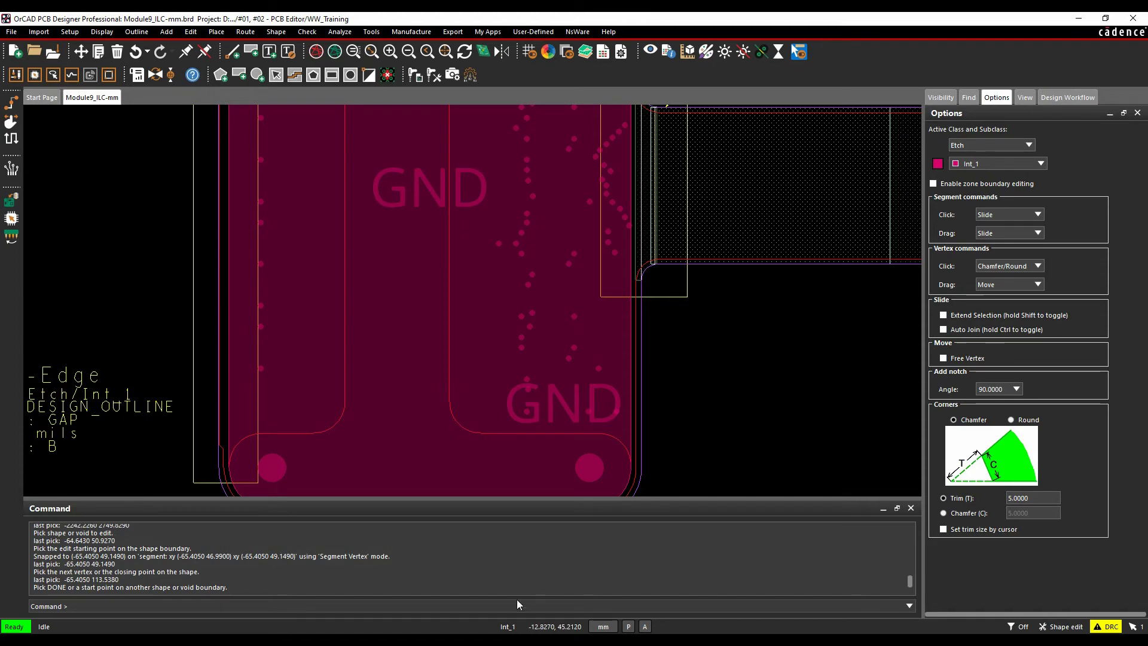
# Add a Via (and Pin) Int_1 to Transition_Zone rule, filtering Layer 2 columns with TR
pyautogui.moveTo(457, 615)
pyautogui.click(503, 580)
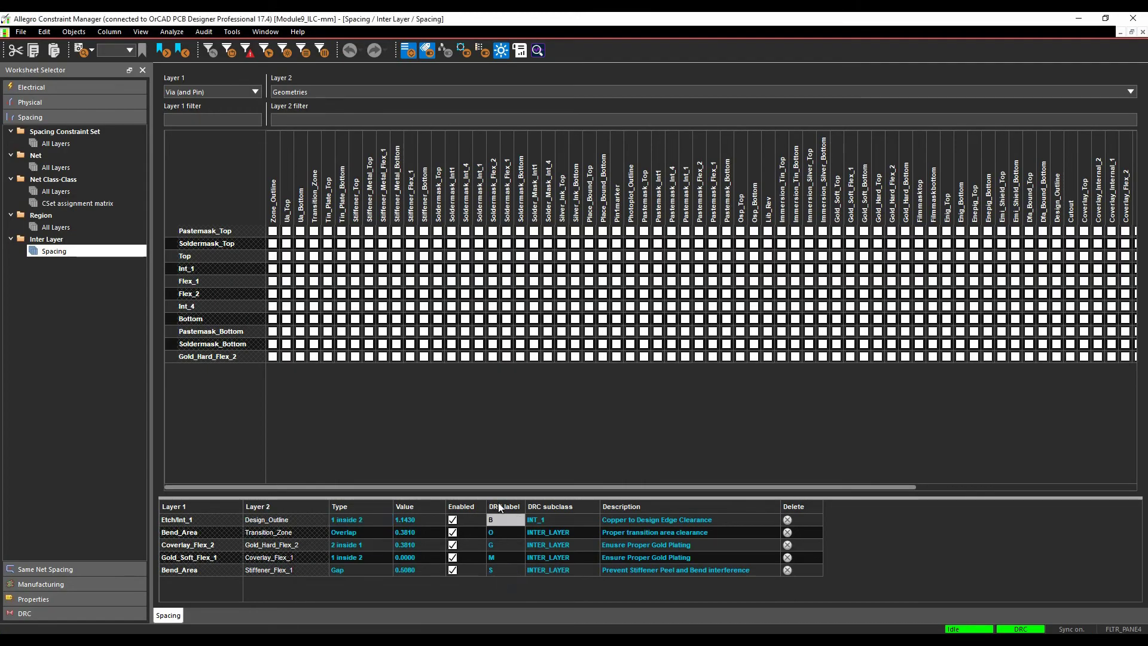
pyautogui.click(254, 92)
pyautogui.click(211, 114)
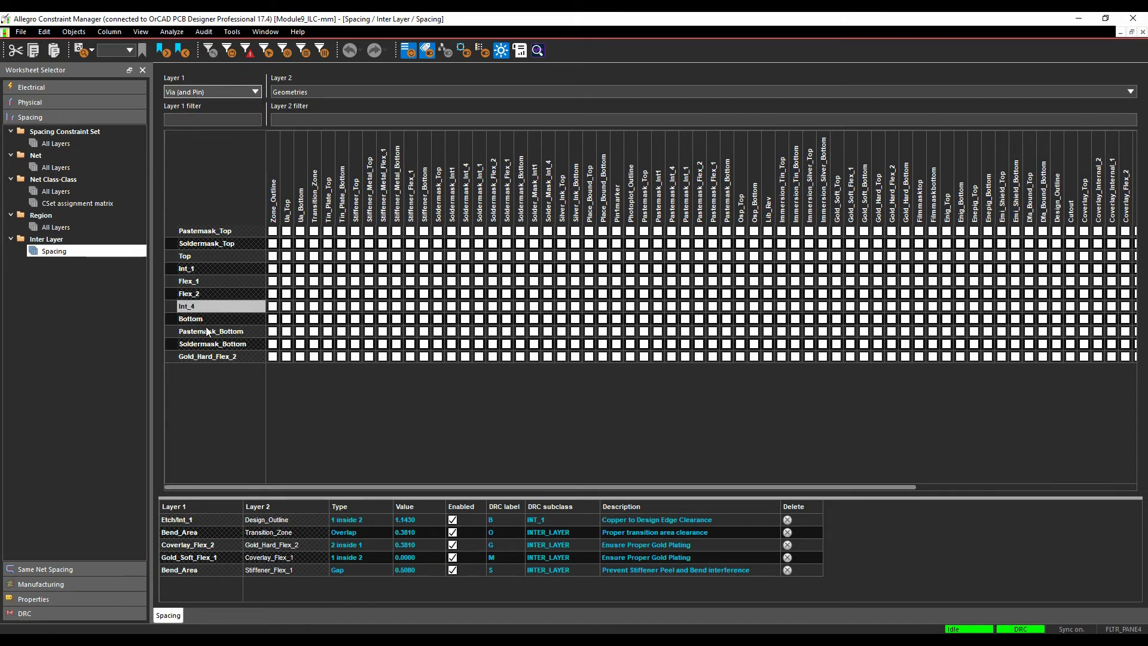
pyautogui.click(291, 118)
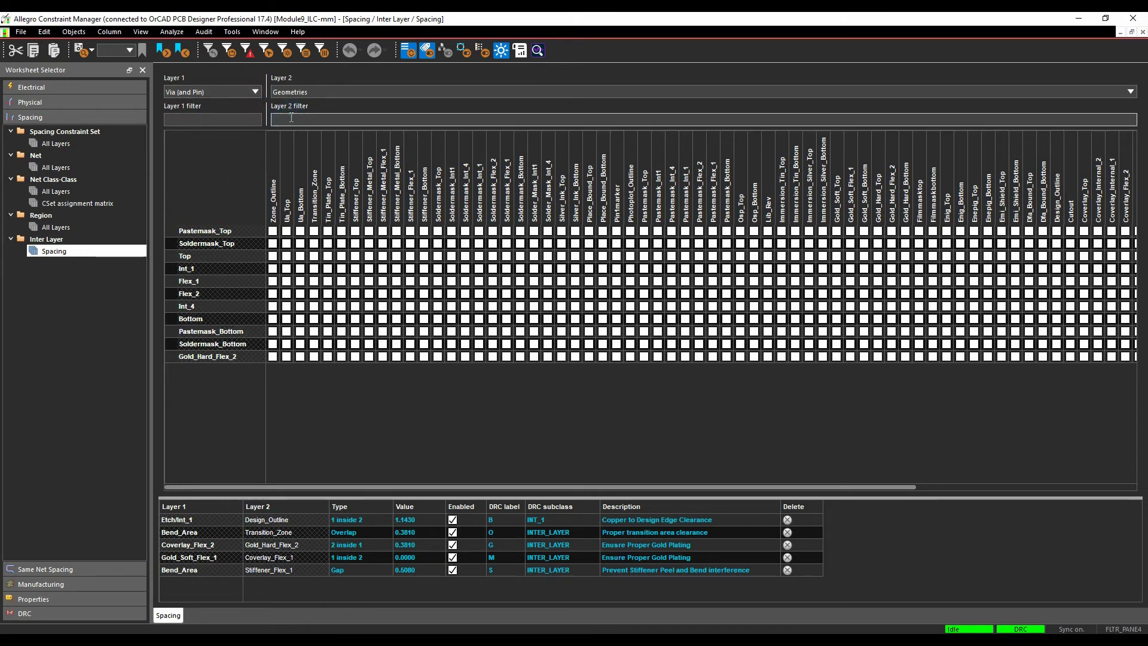
pyautogui.write('TR')
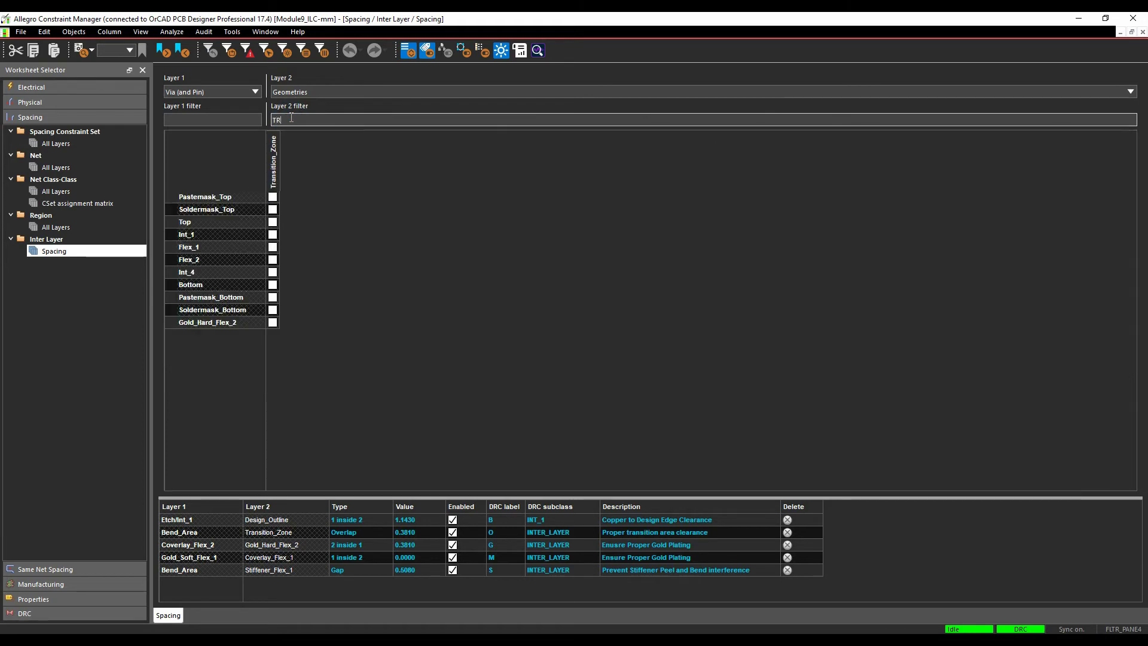
pyautogui.click(272, 234)
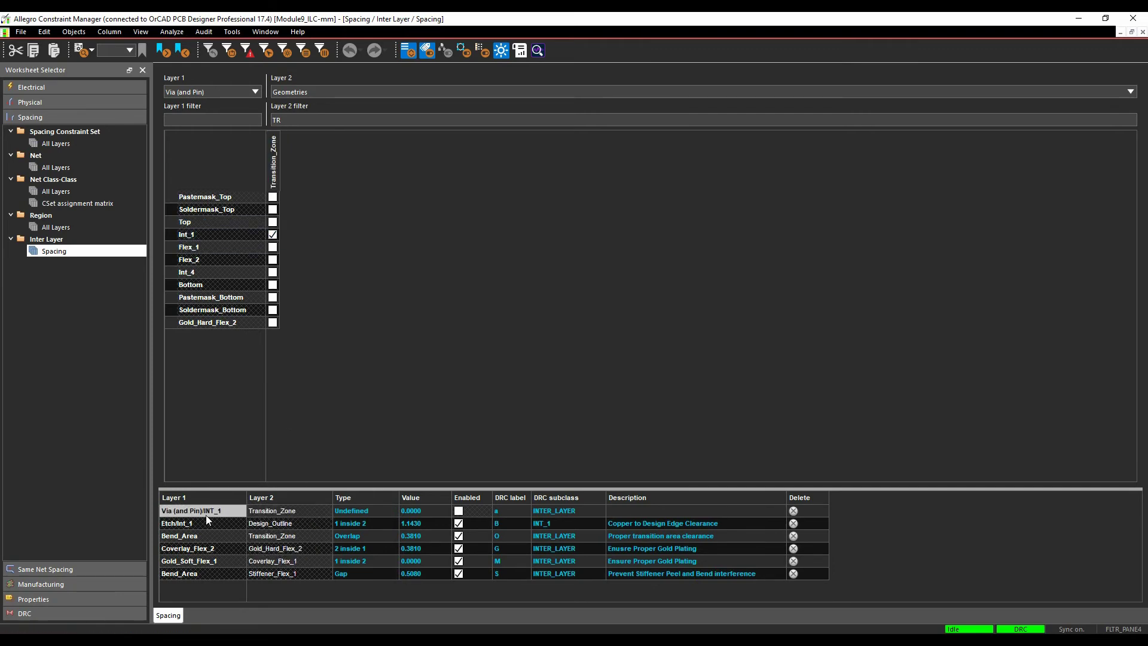
# Make the new via-to-Transition_Zone rule a Gap with value 0.3048
pyautogui.click(359, 512)
pyautogui.click(365, 512)
pyautogui.click(363, 529)
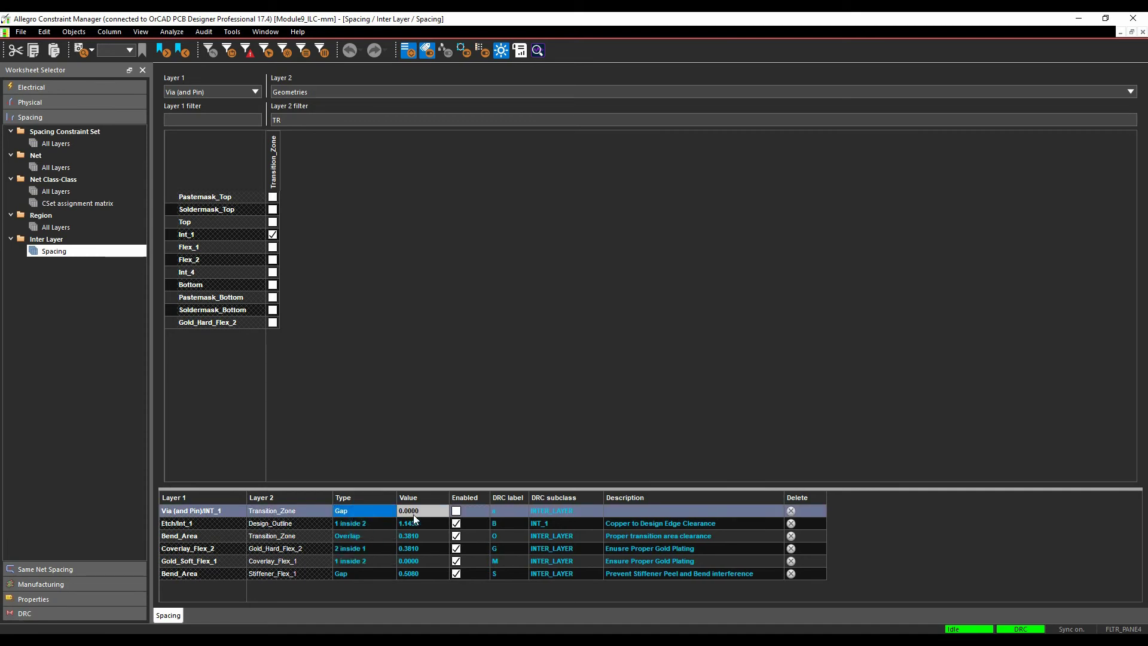
pyautogui.click(414, 511)
pyautogui.doubleClick(425, 511)
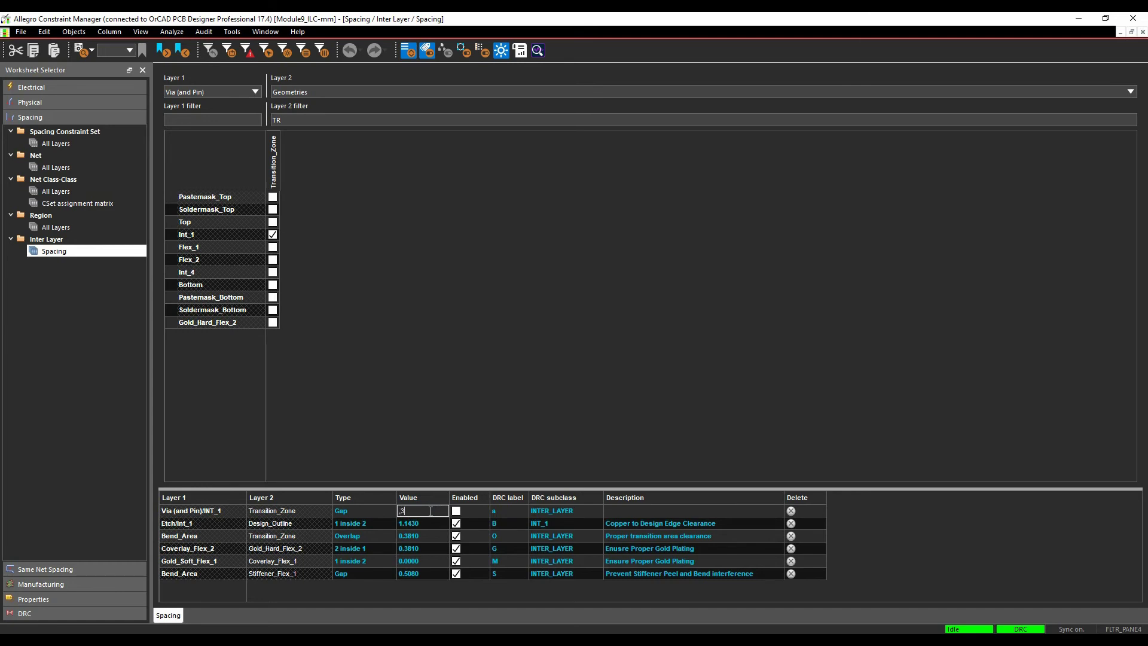
pyautogui.write('8')
pyautogui.press('Return')
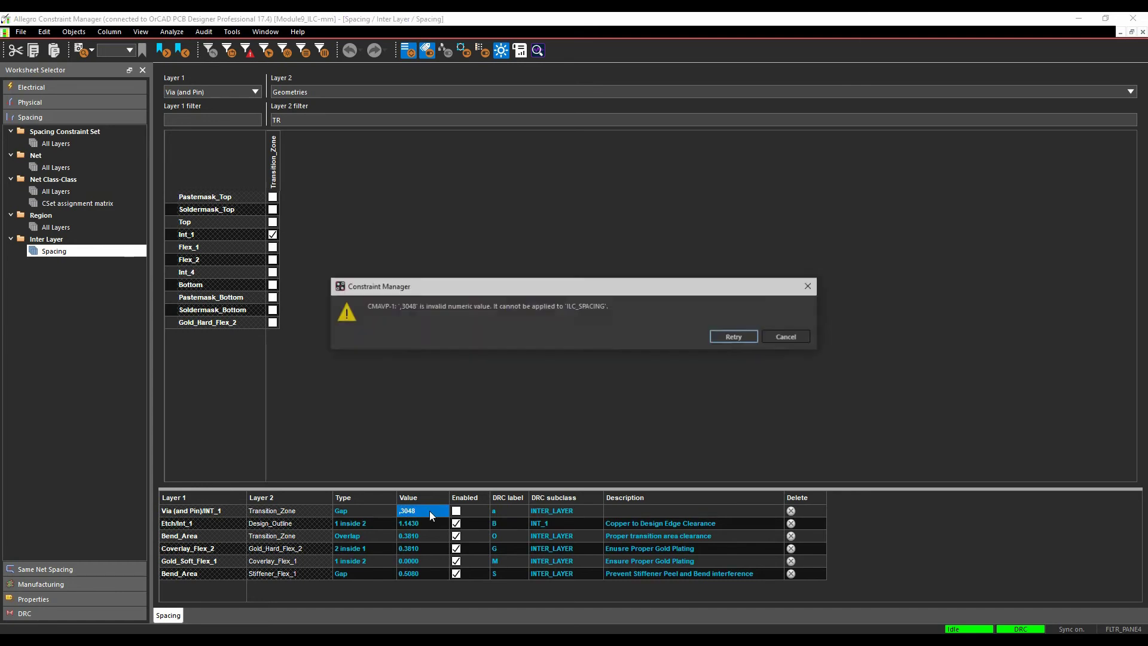
pyautogui.click(751, 338)
pyautogui.click(788, 337)
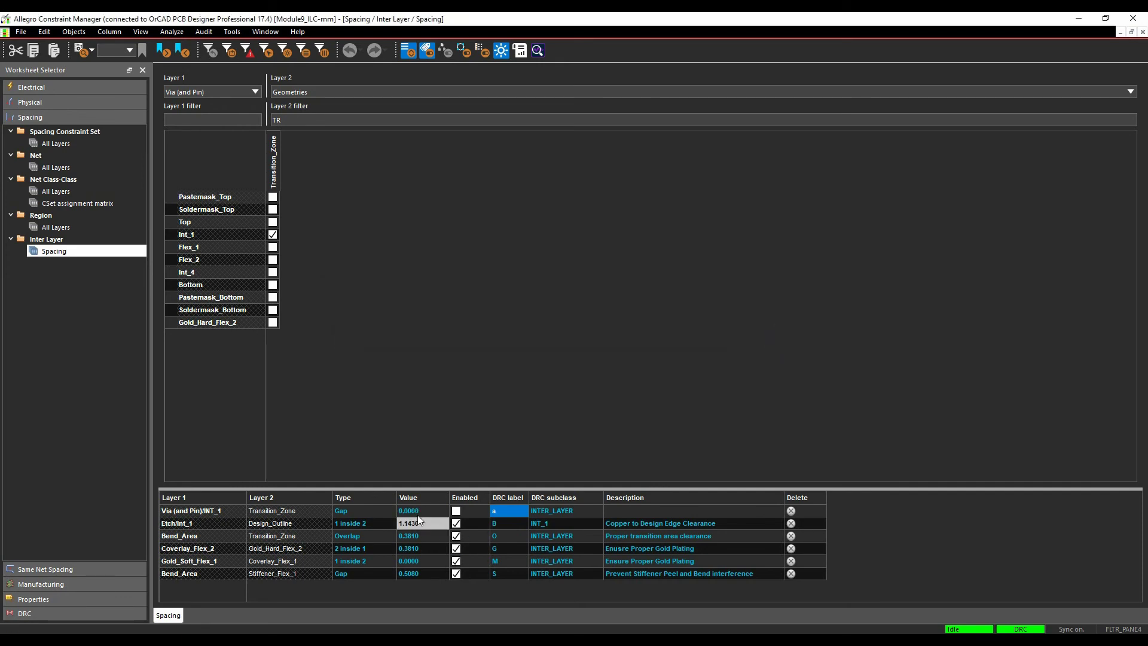
pyautogui.click(426, 510)
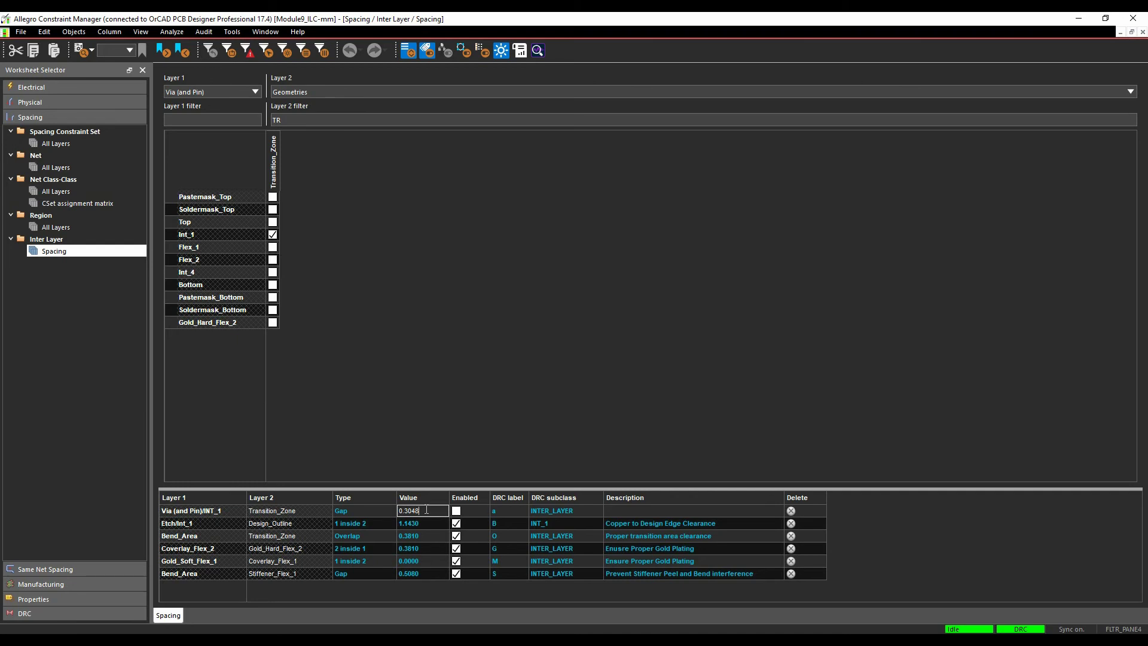
pyautogui.press('Return')
# Enable the rule with DRC label T and subclass INTER_LAYER
pyautogui.click(488, 513)
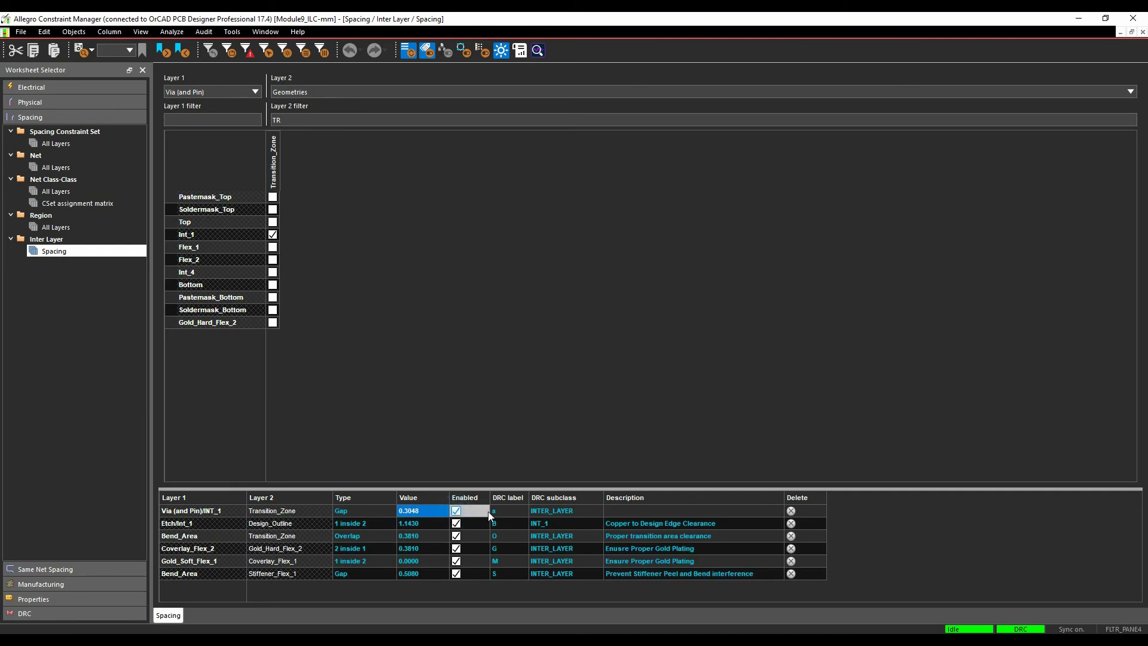
pyautogui.click(509, 511)
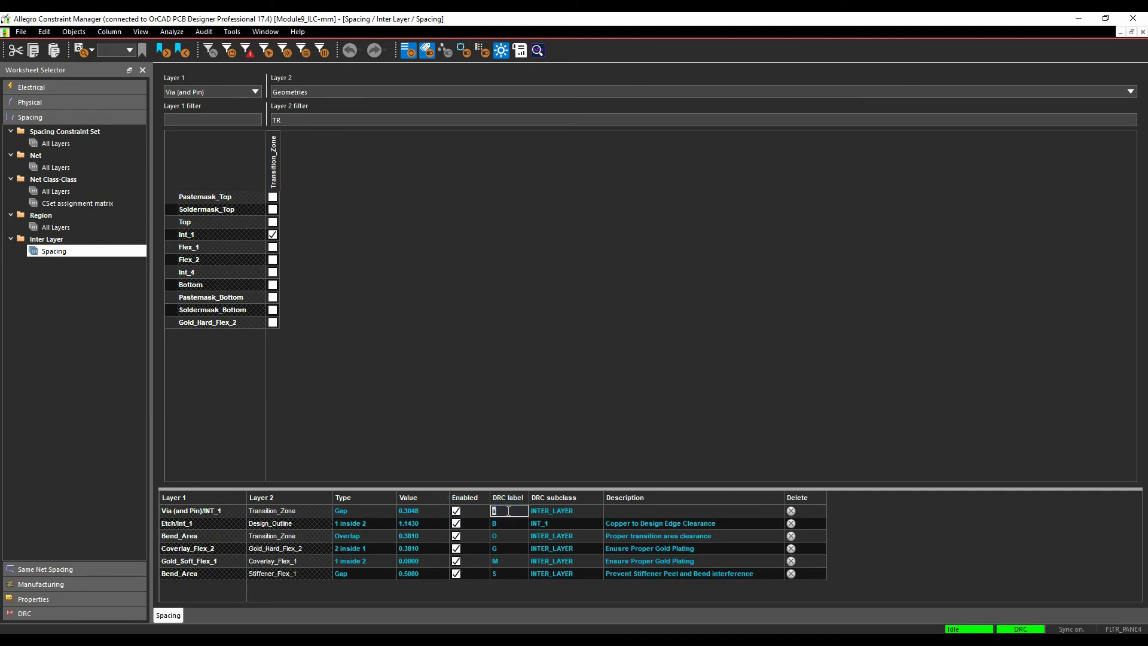
pyautogui.write('T')
pyautogui.press('Tab')
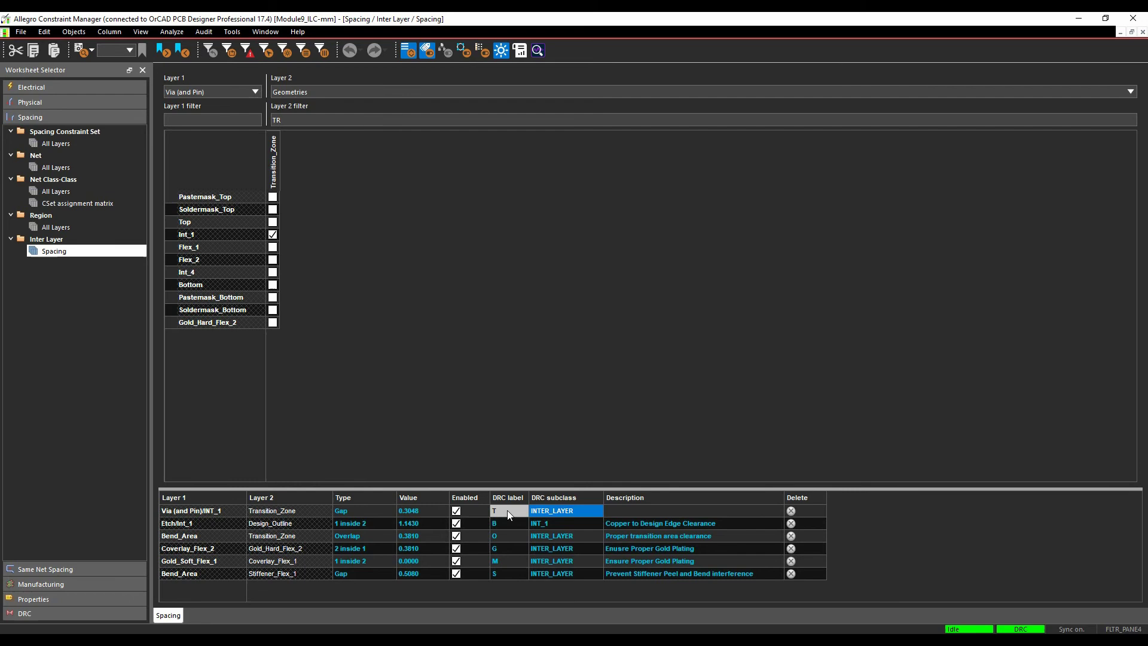
pyautogui.click(559, 511)
pyautogui.click(569, 511)
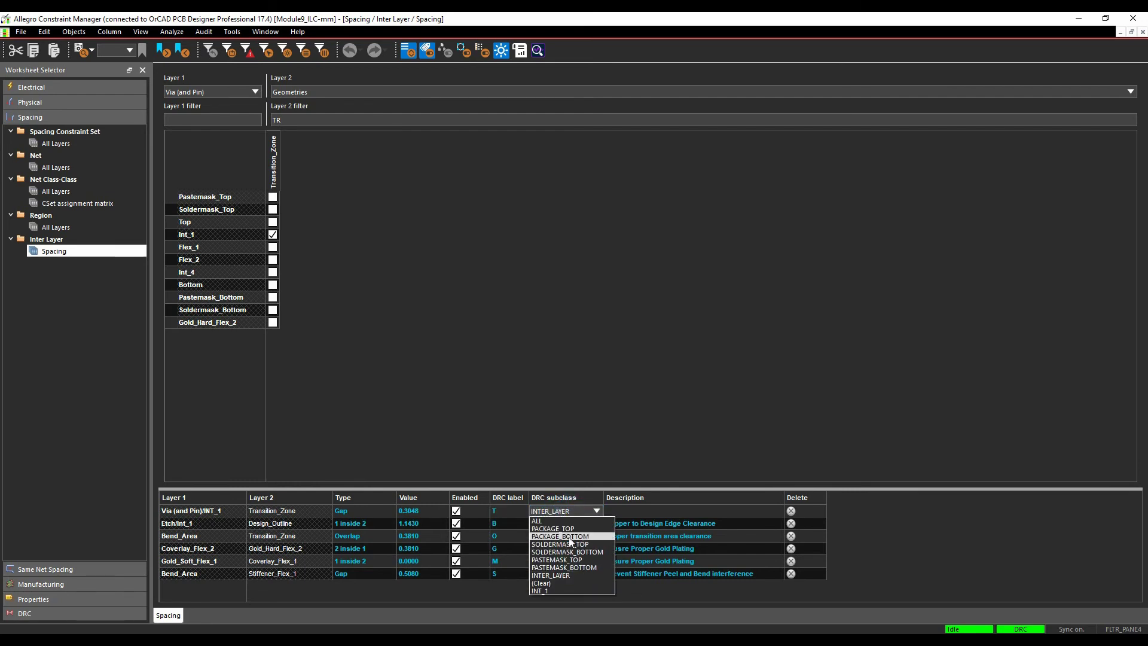
pyautogui.click(562, 576)
# Describe the rule as 'Transition Zone to Vias'
pyautogui.click(622, 511)
pyautogui.click(623, 511)
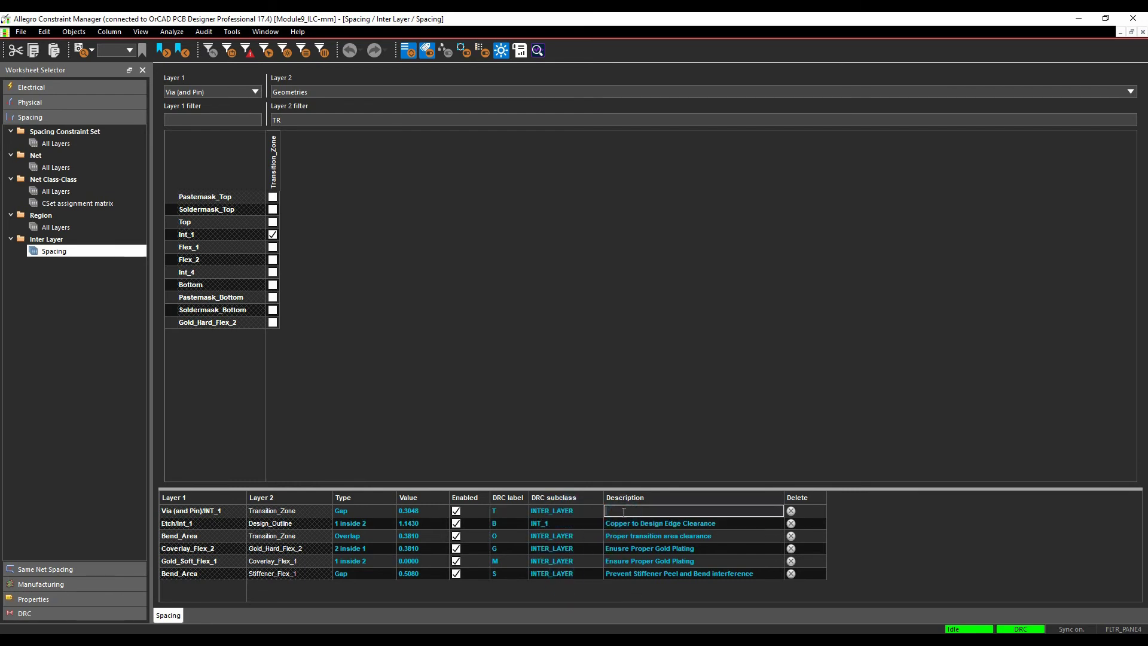
pyautogui.write('Transistion Zone to Voa')
pyautogui.write('stion Zone to Voas')
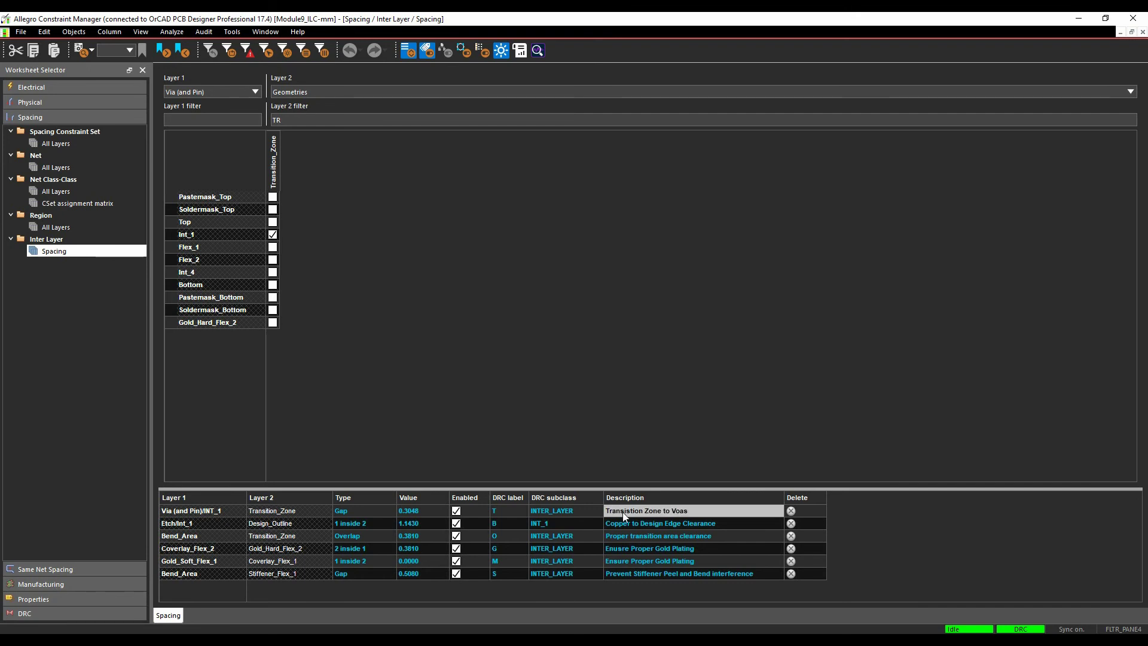
pyautogui.press('Return')
pyautogui.click(686, 514)
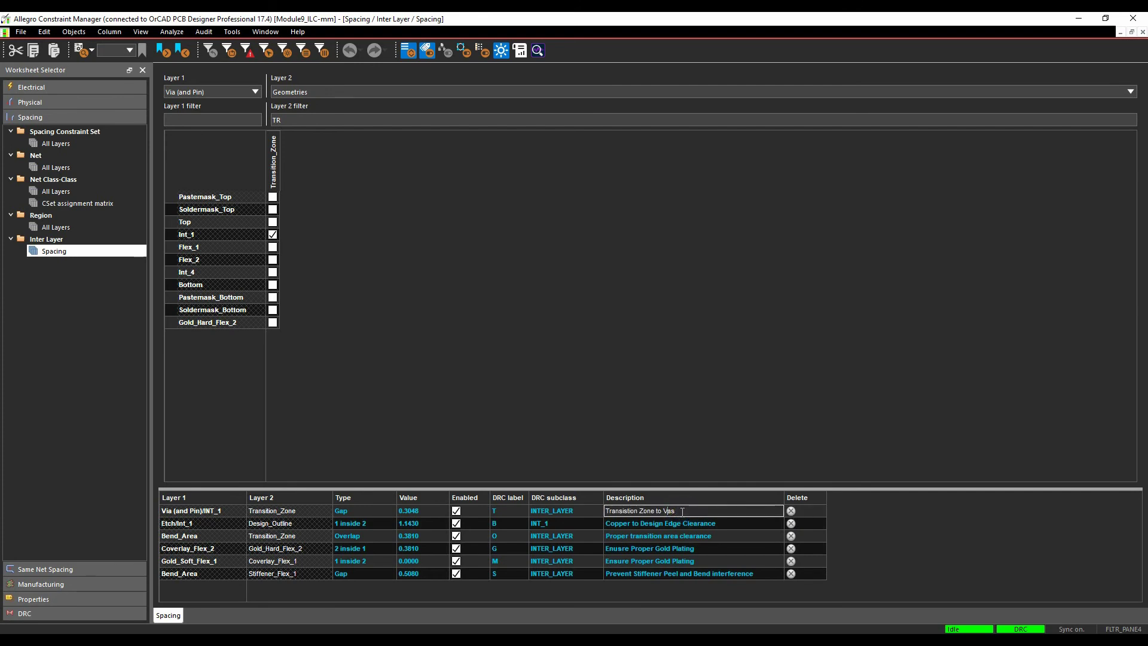
pyautogui.press('Return')
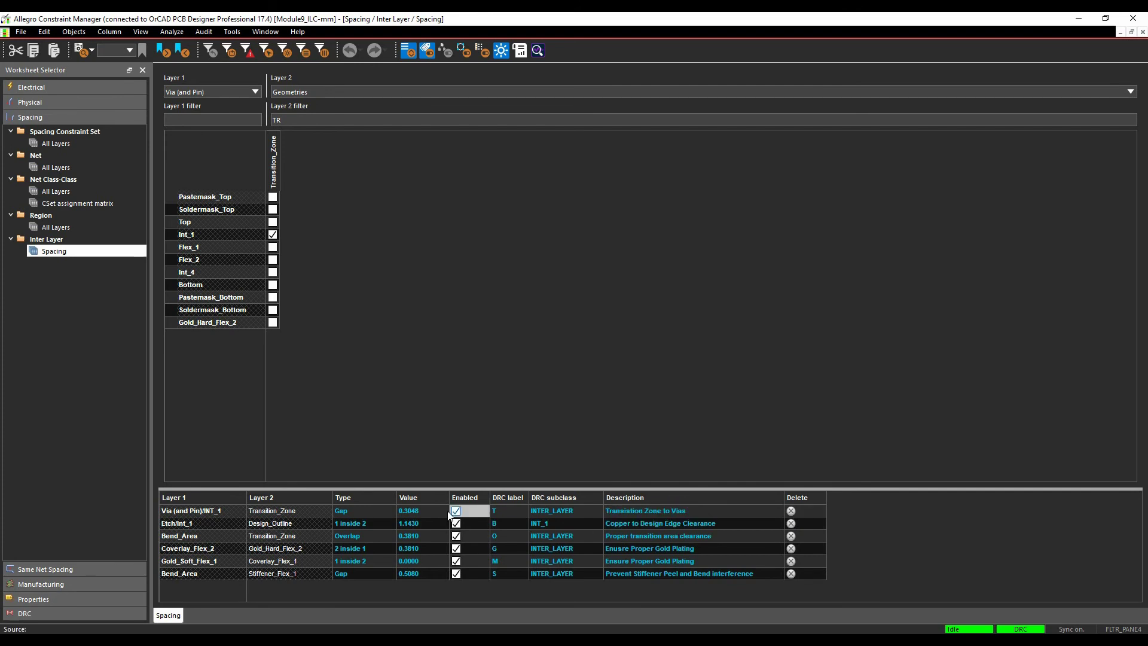
# Back on the layout, run a DRC update, leaving Etch as the active class
pyautogui.click(1079, 18)
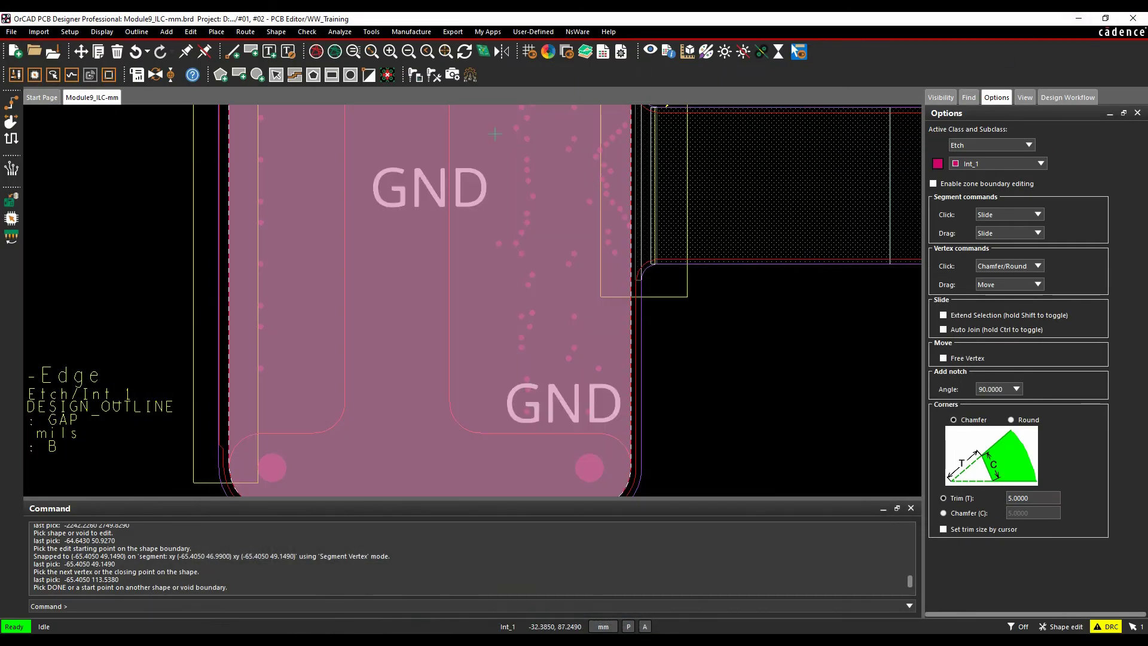
pyautogui.click(155, 74)
pyautogui.scroll(-4, 879, 344)
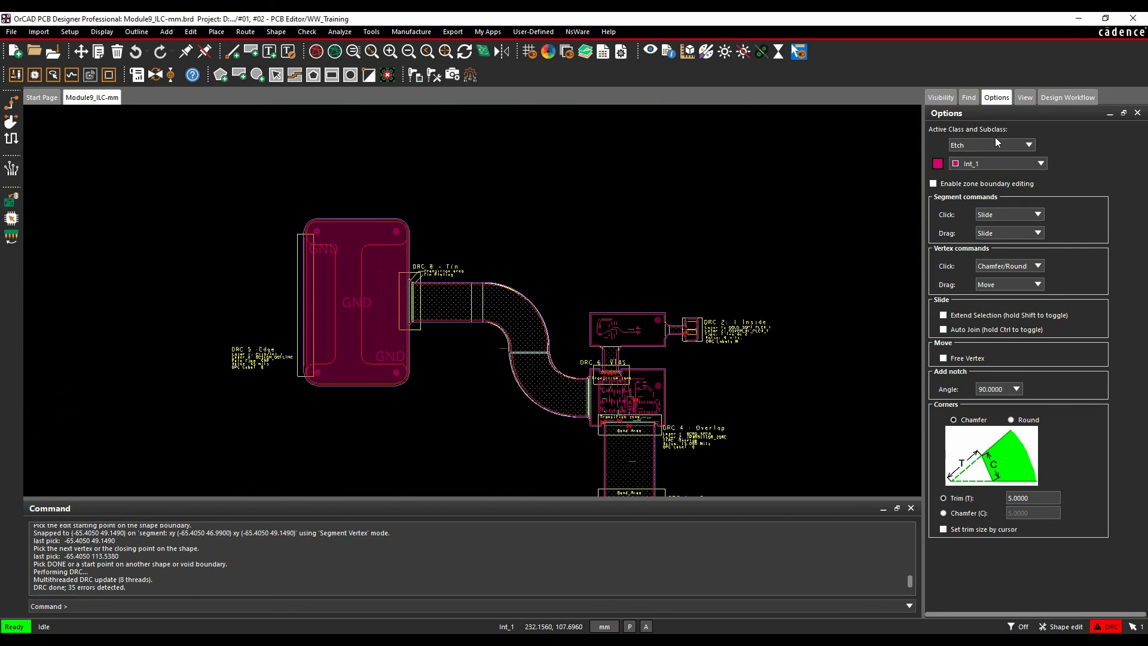
pyautogui.click(984, 145)
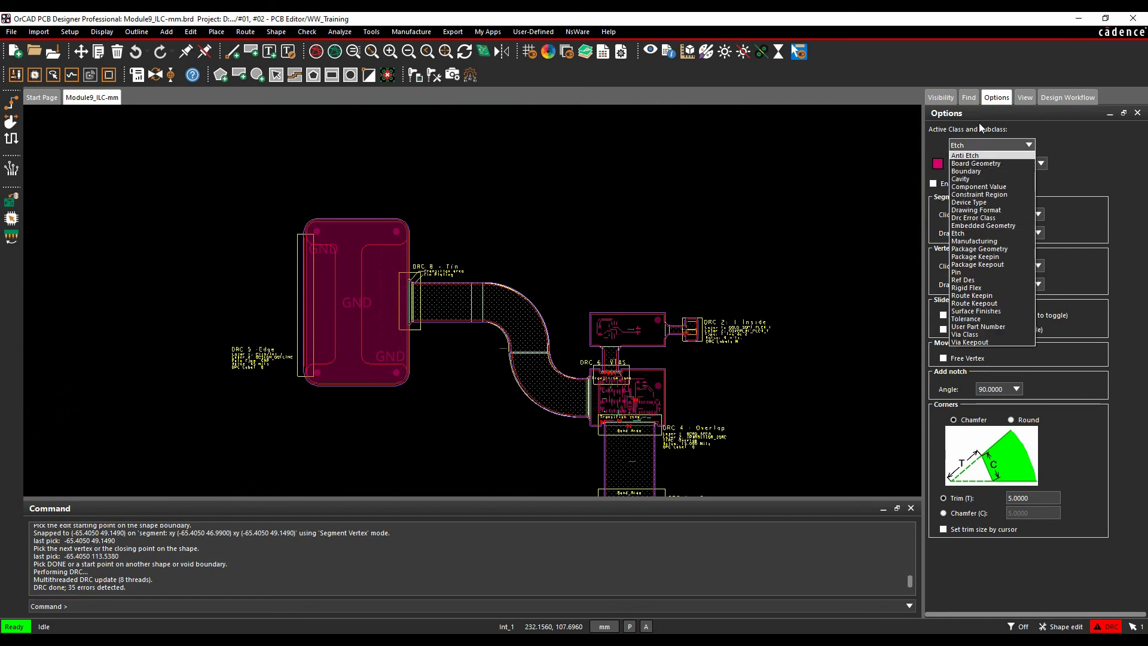
pyautogui.click(1110, 146)
# Switch to the saved view File: DRC6-Vias in the Visibility settings
pyautogui.click(940, 97)
pyautogui.click(1026, 157)
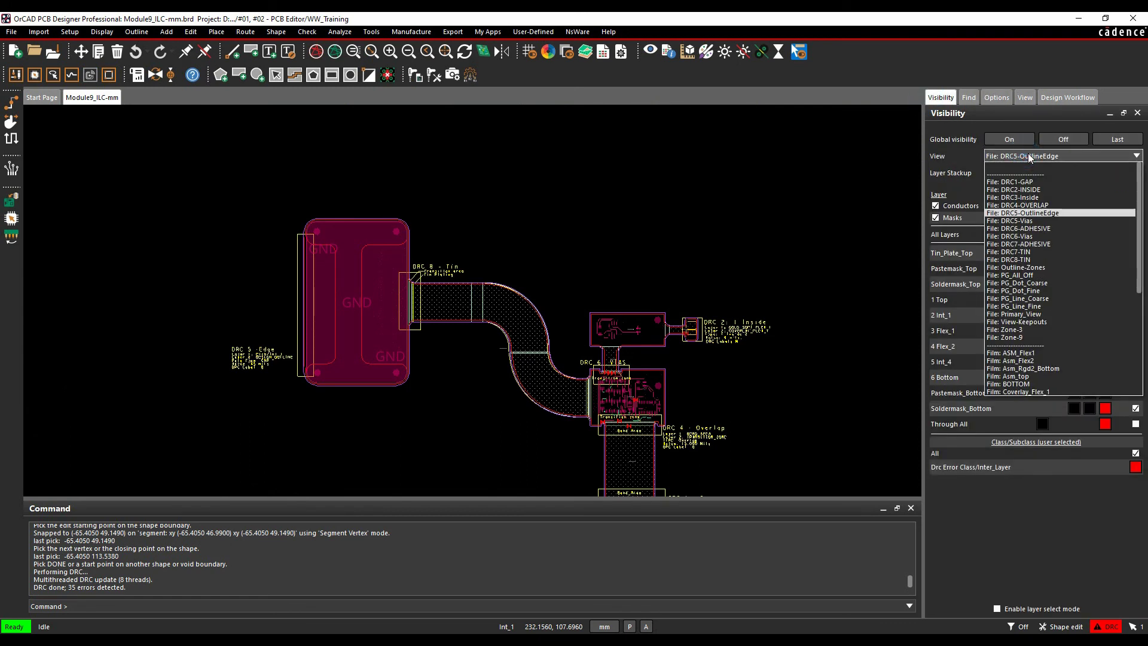
pyautogui.click(680, 366)
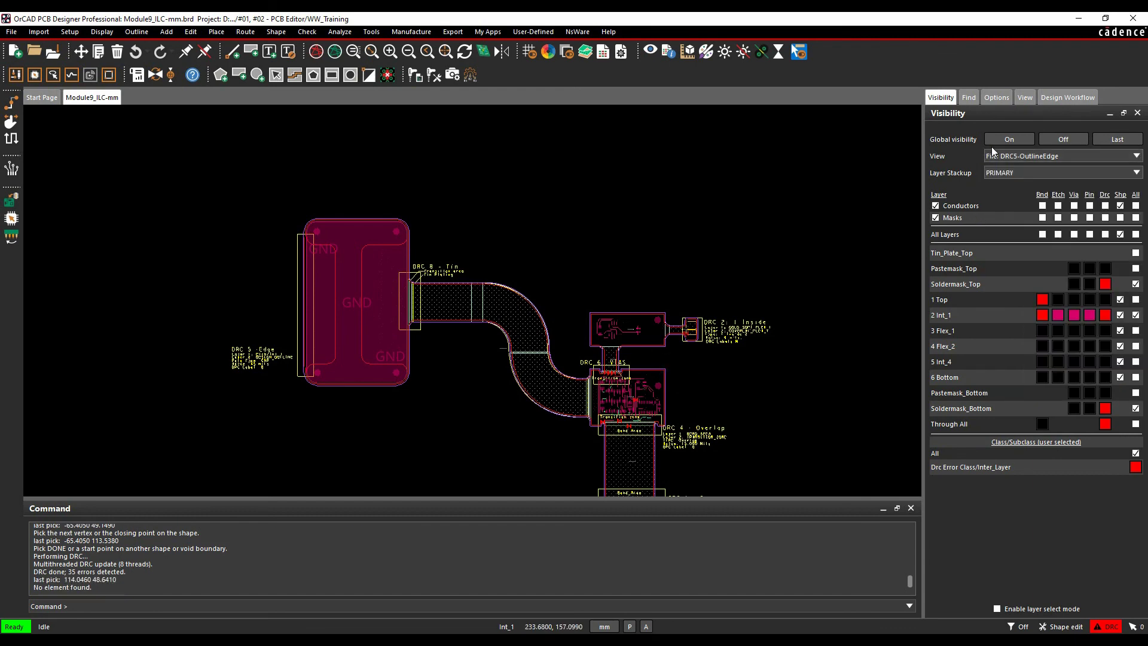
pyautogui.click(1008, 157)
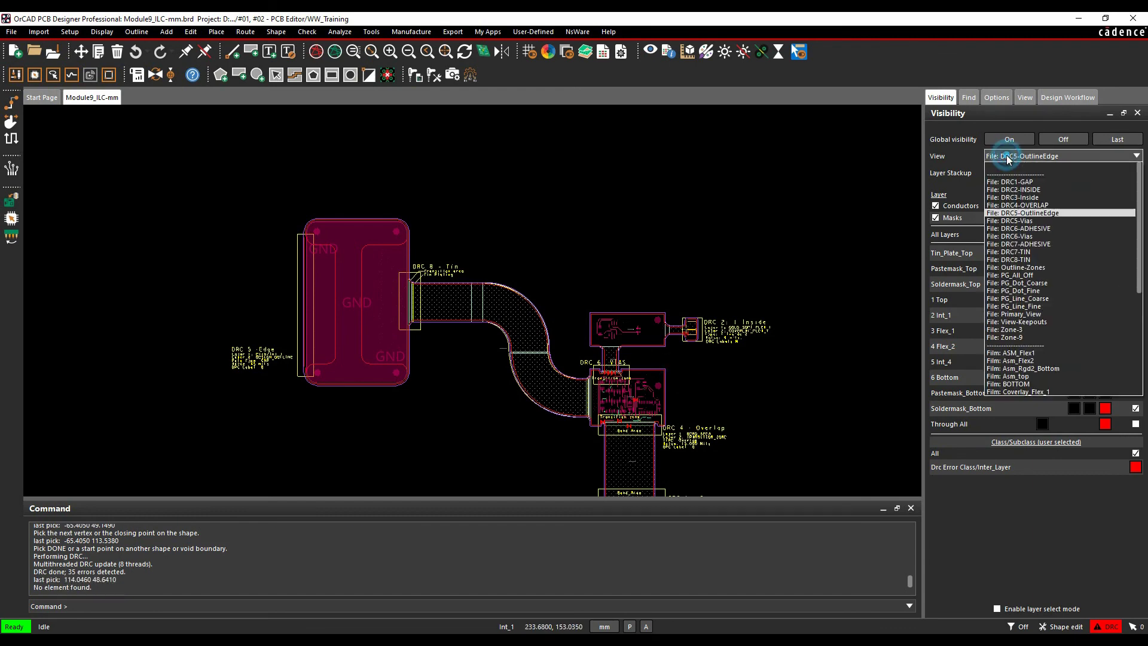
pyautogui.click(1019, 235)
# Slide the three flagged vias away from the Transition Zone until their DRC markers clear
pyautogui.press('Down')
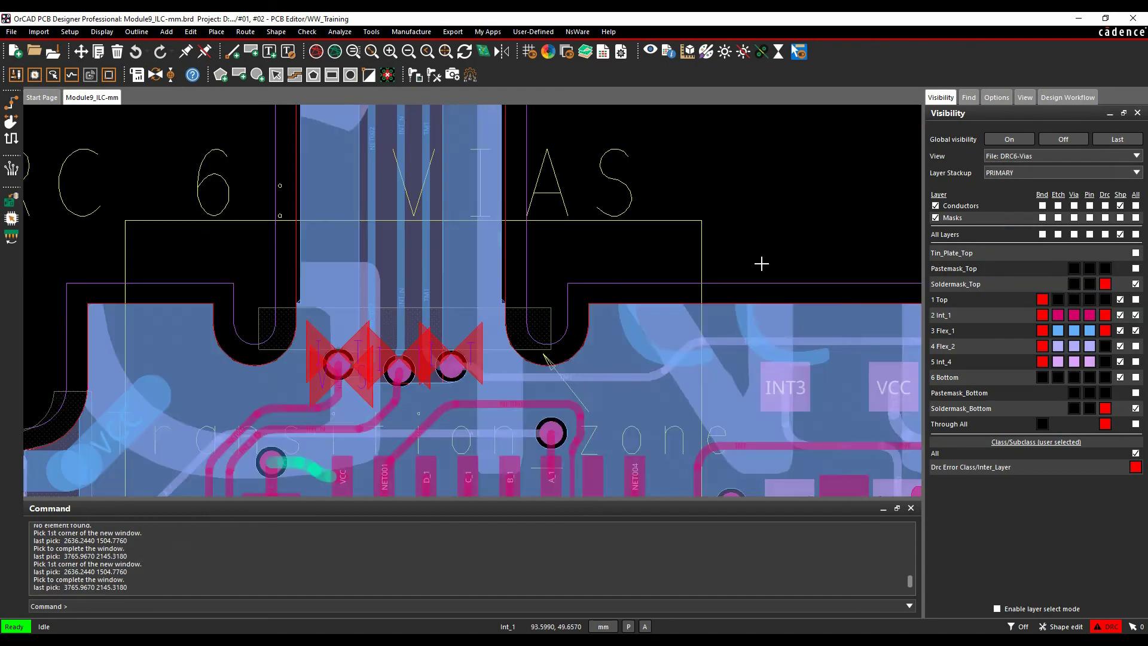
pyautogui.moveTo(476, 345)
pyautogui.click(11, 121)
pyautogui.click(450, 363)
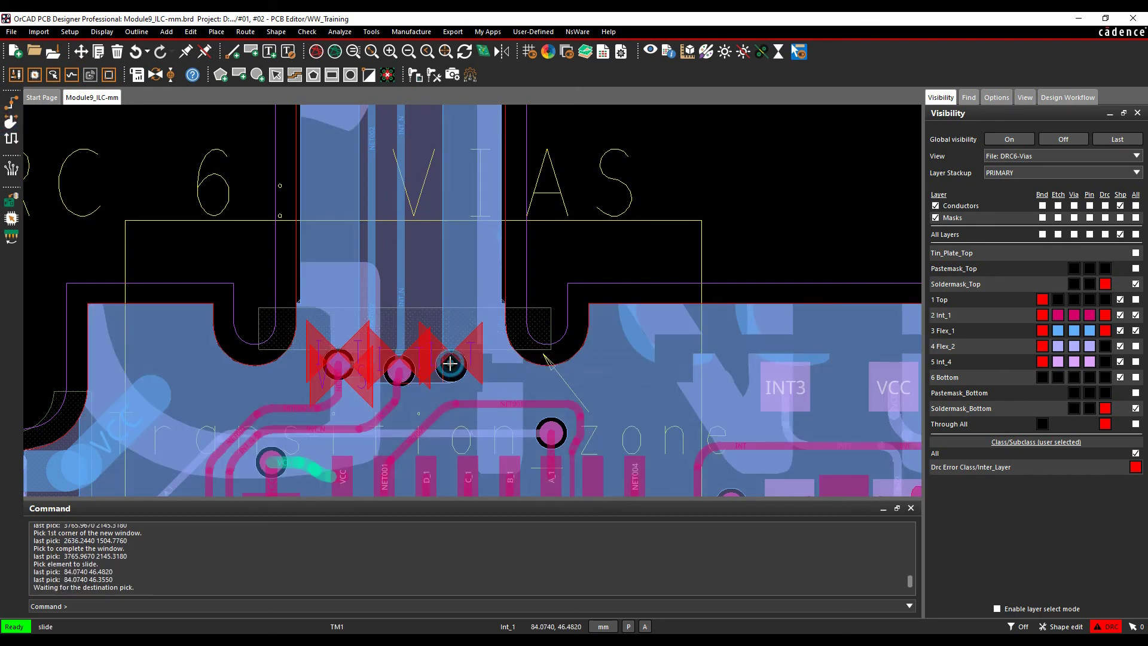
pyautogui.click(450, 374)
pyautogui.click(400, 371)
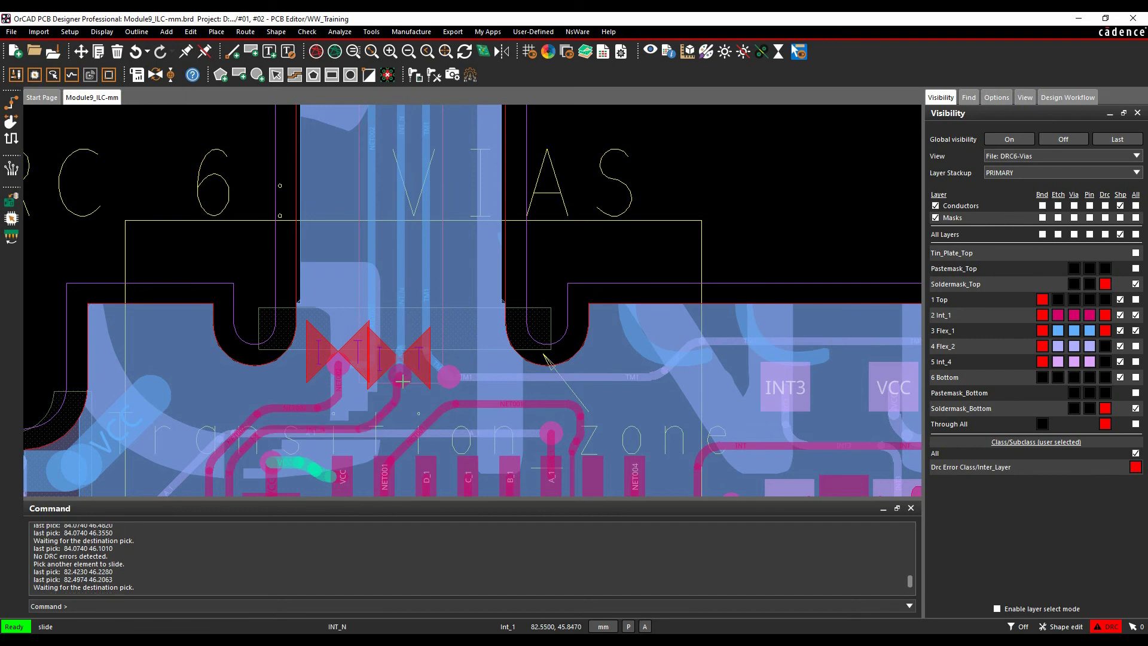
pyautogui.click(403, 380)
pyautogui.click(338, 365)
pyautogui.click(338, 374)
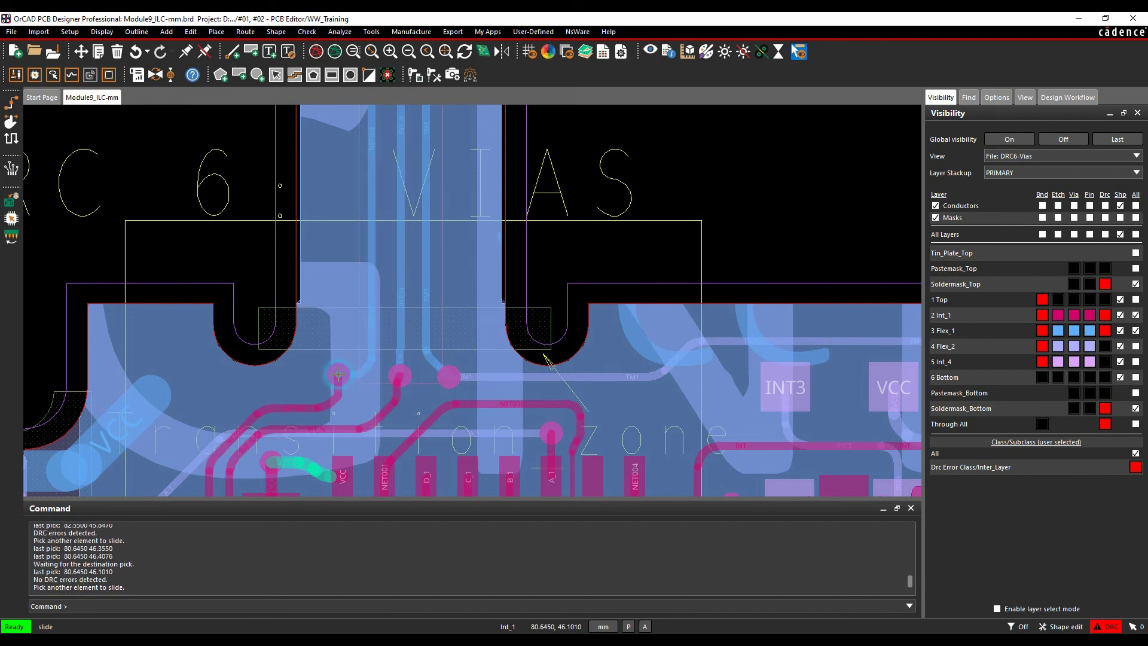
pyautogui.scroll(-2, 514, 441)
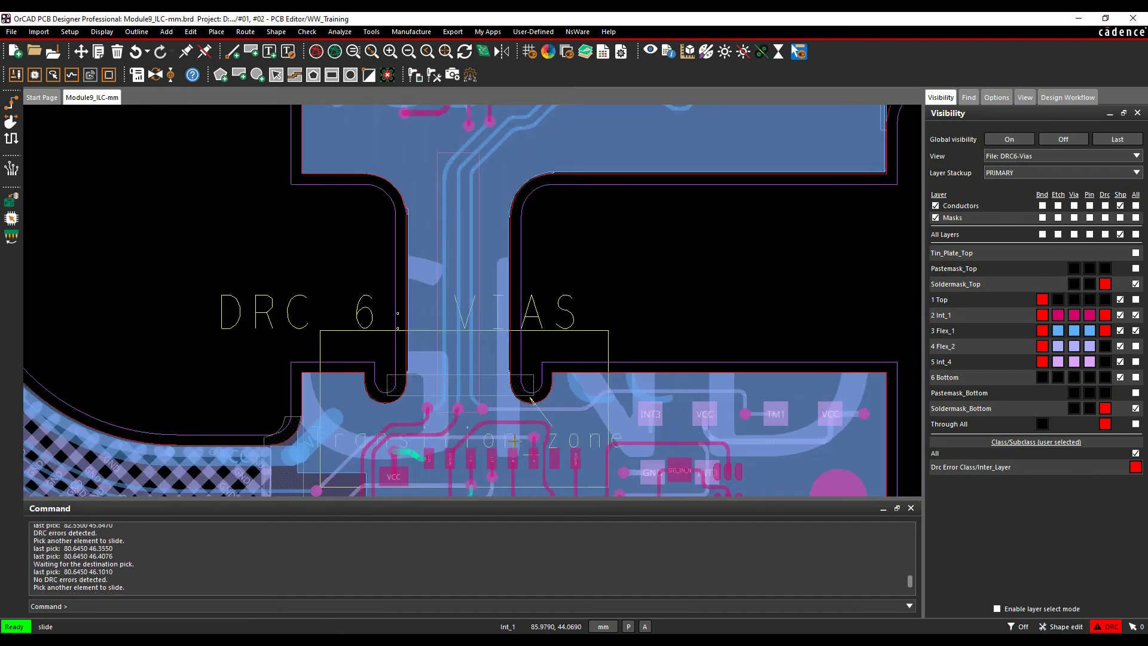